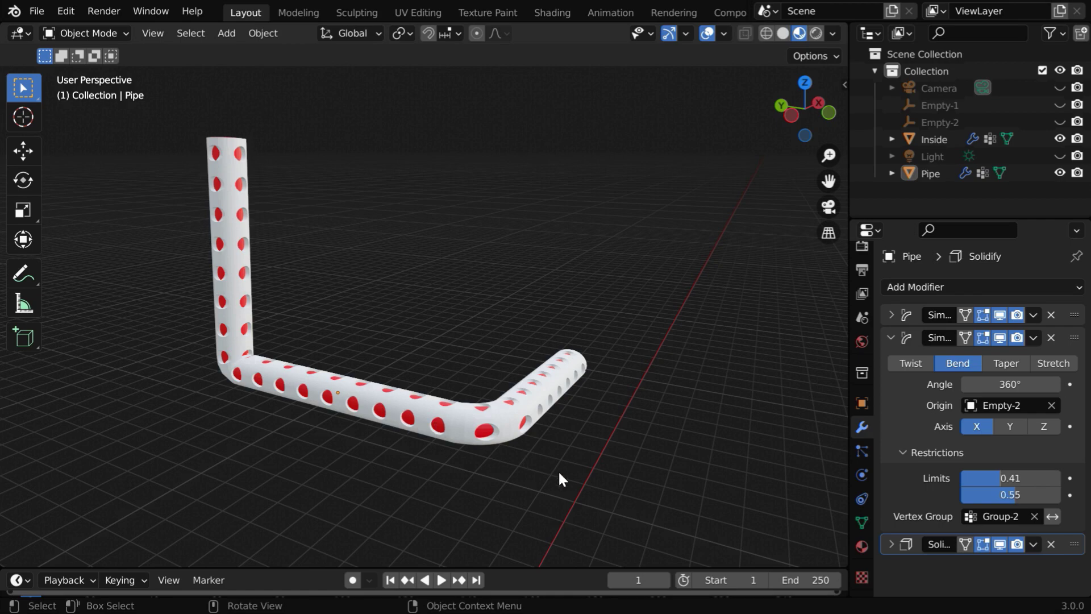
Open the recent file Tutorial-128.blend containing the straight pipe.
middle_drag(560, 479, 243, 459)
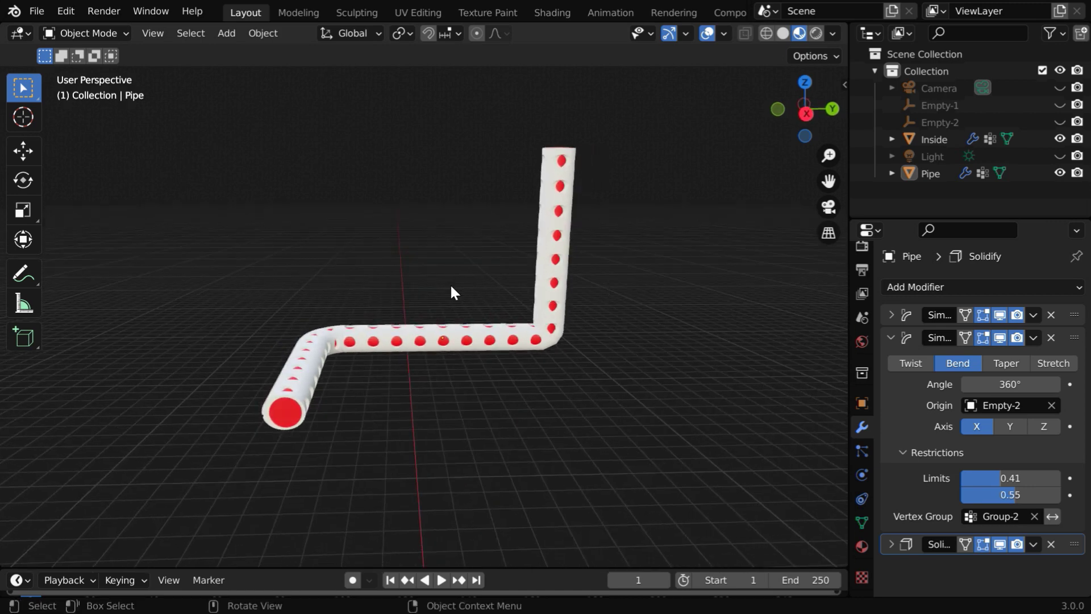
mouse_move(593, 312)
middle_down()
mouse_move(638, 319)
mouse_move(606, 324)
middle_up()
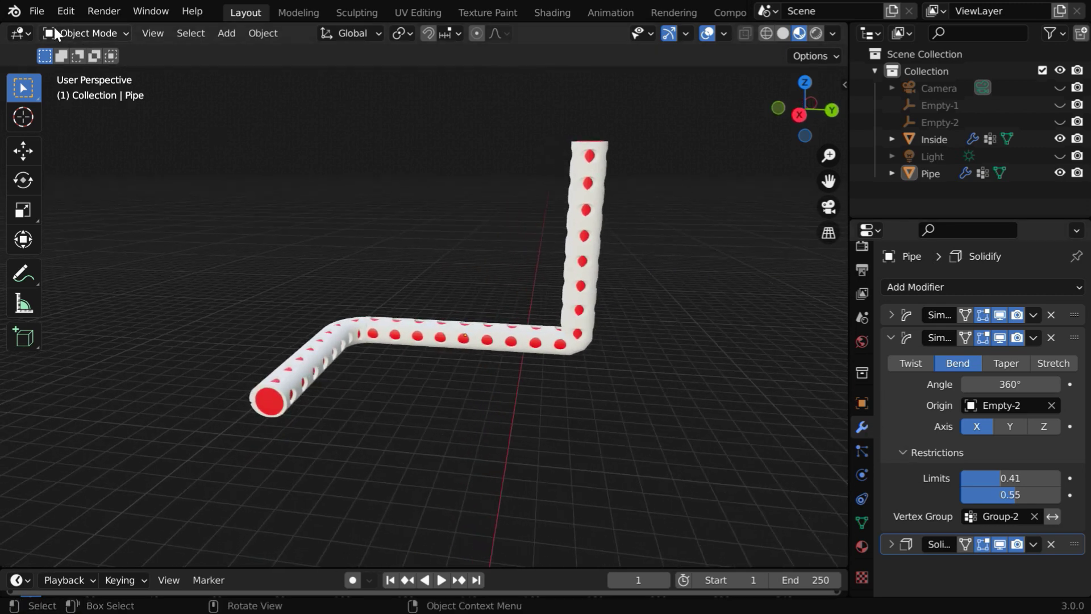
click(38, 12)
mouse_move(74, 63)
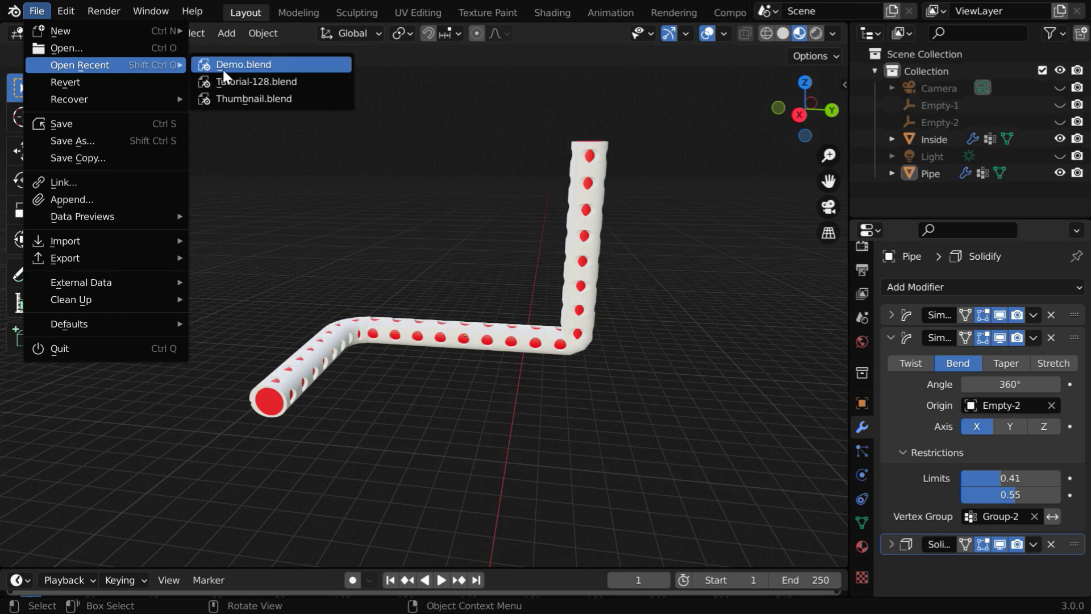
click(262, 86)
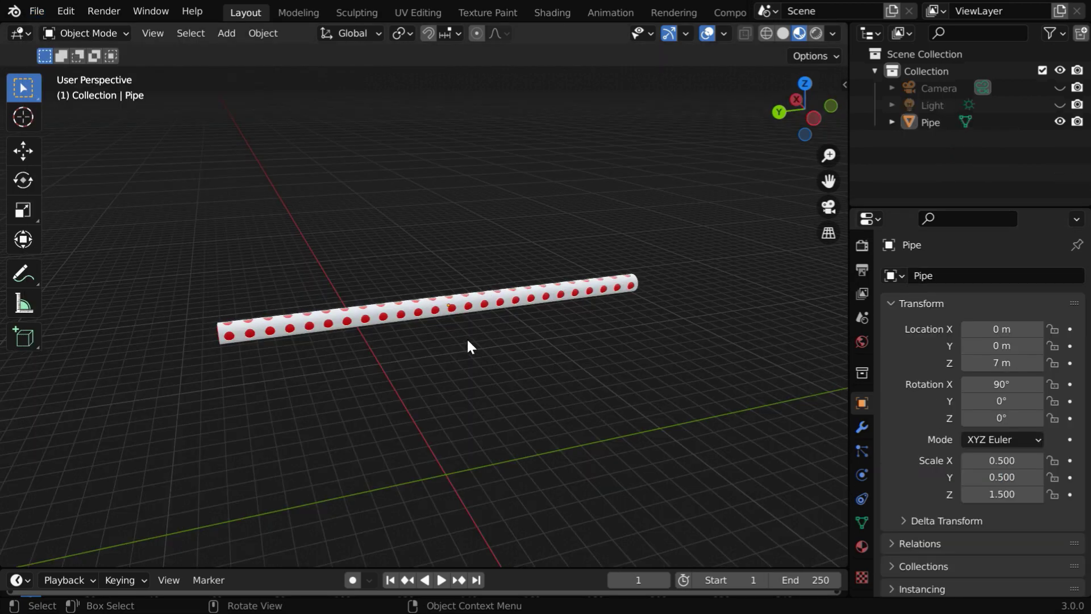
Enter Edit Mode on the dotted pipe and turn on X-ray display.
middle_drag(463, 340, 419, 346)
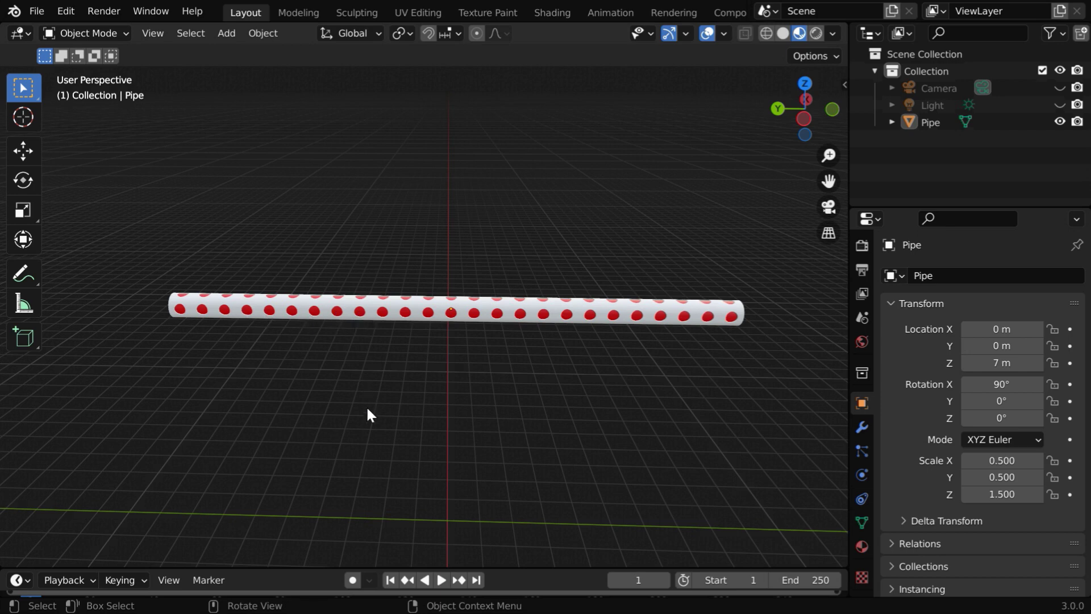
click(255, 306)
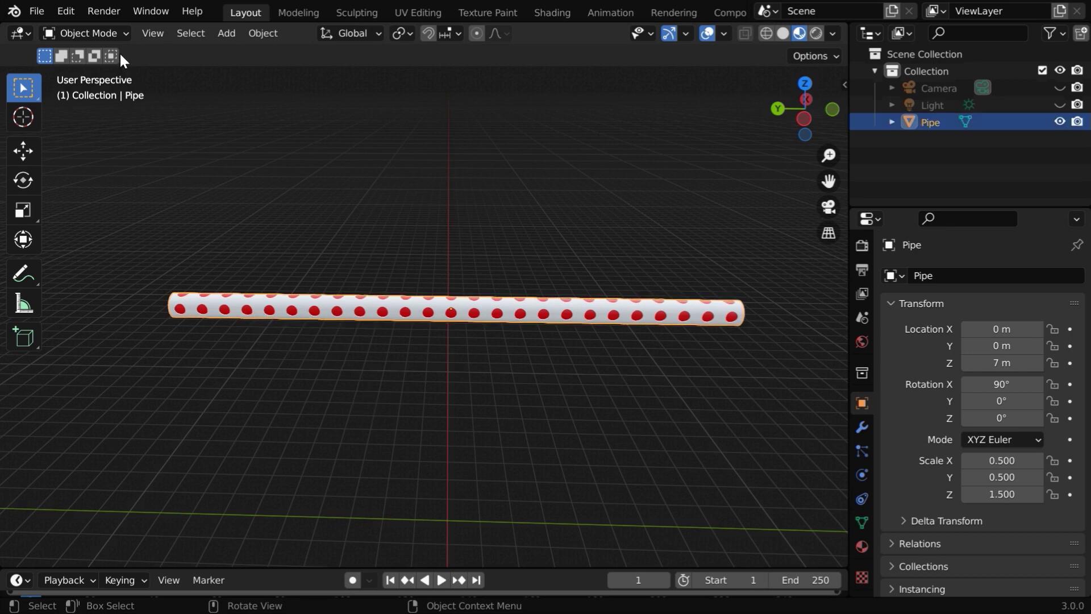
click(114, 35)
click(116, 70)
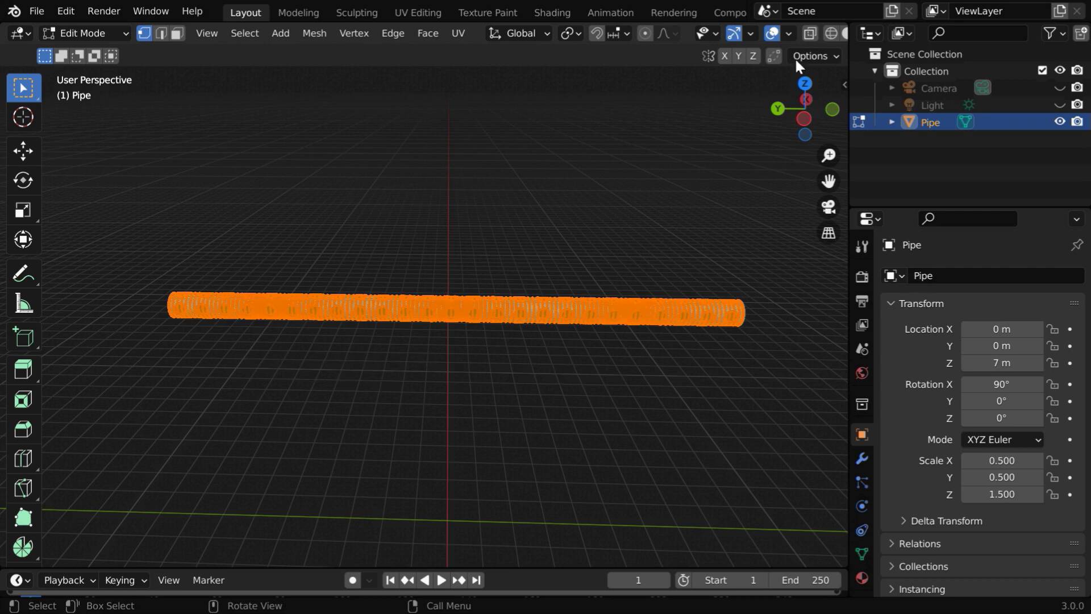
click(812, 34)
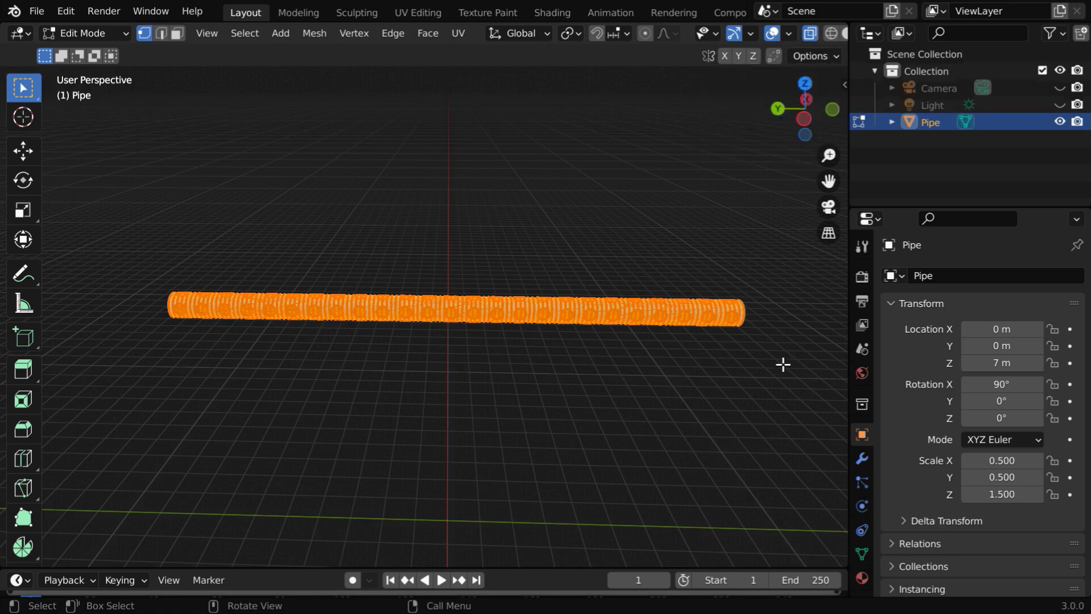
Select the vertices in about a third of the pipe at its negative Y end and assign them to a new vertex group named Group-1.
key(KP_3)
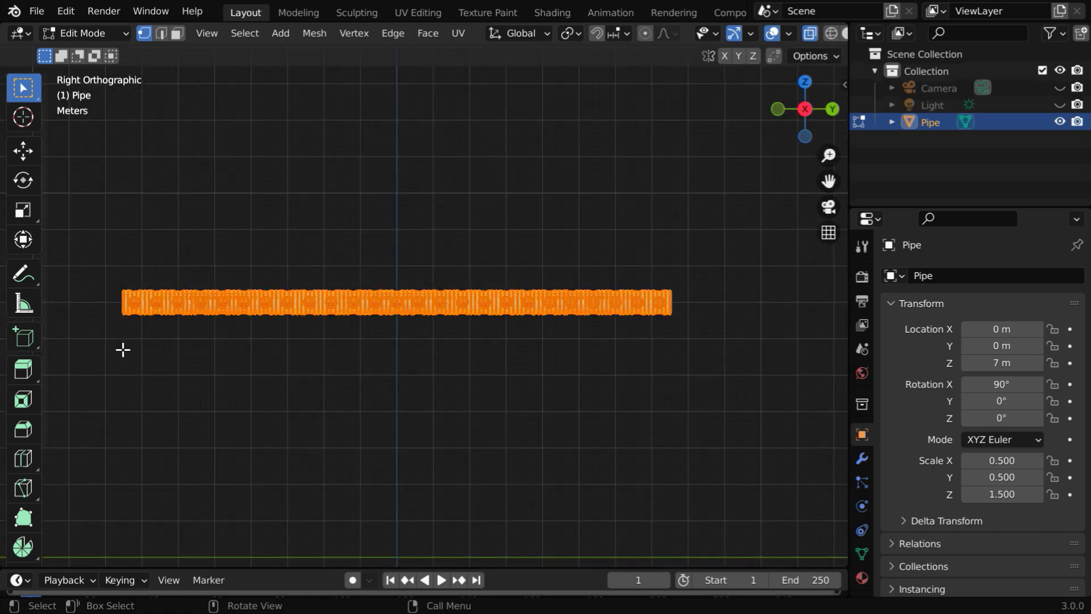
key(alt+a)
key(b)
drag(108, 276, 298, 336)
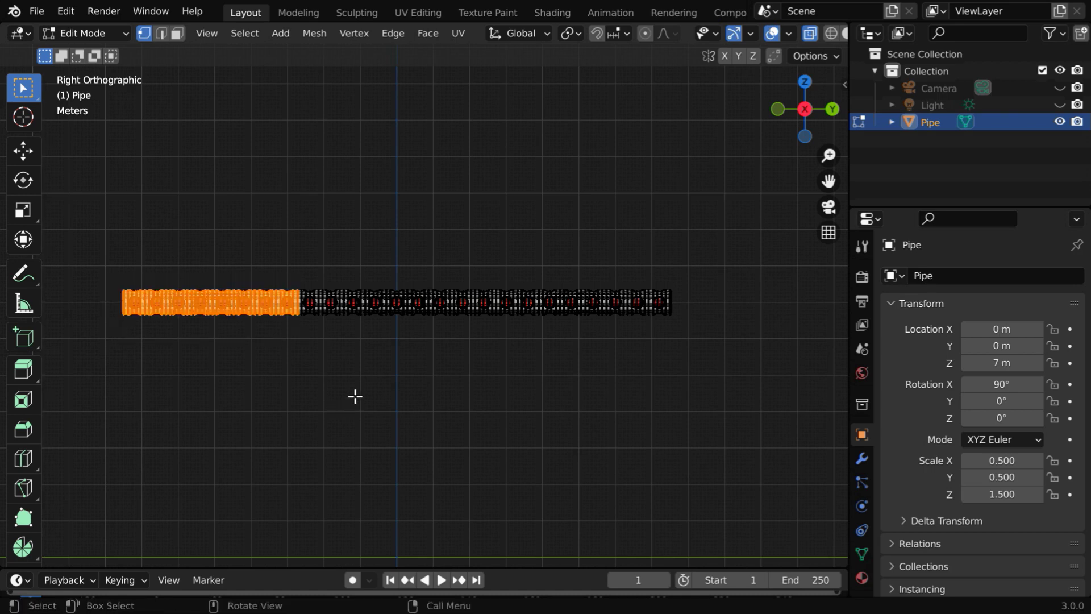
click(860, 553)
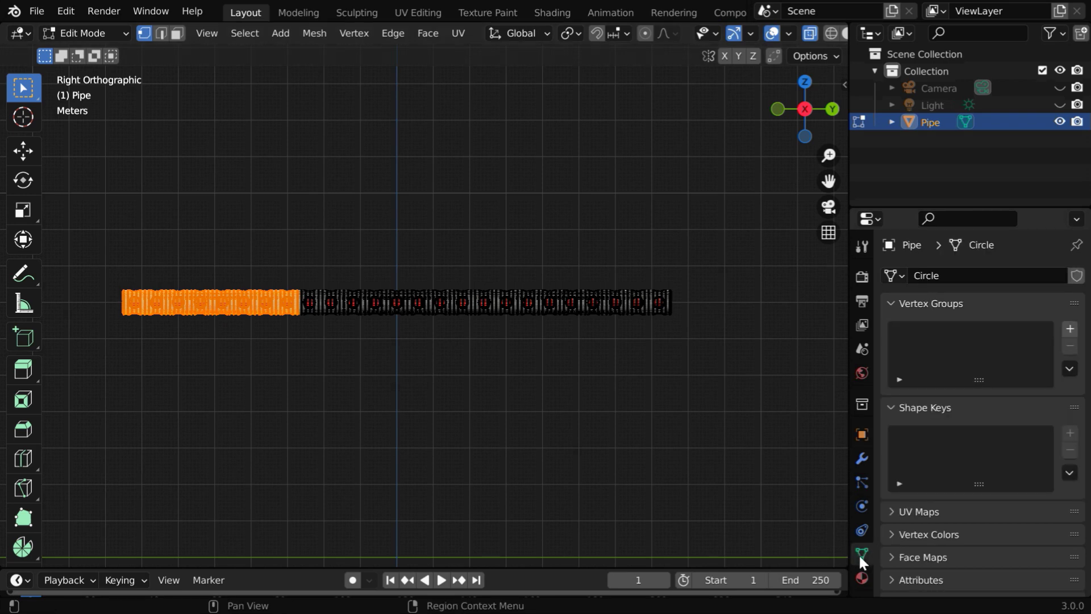
click(1070, 331)
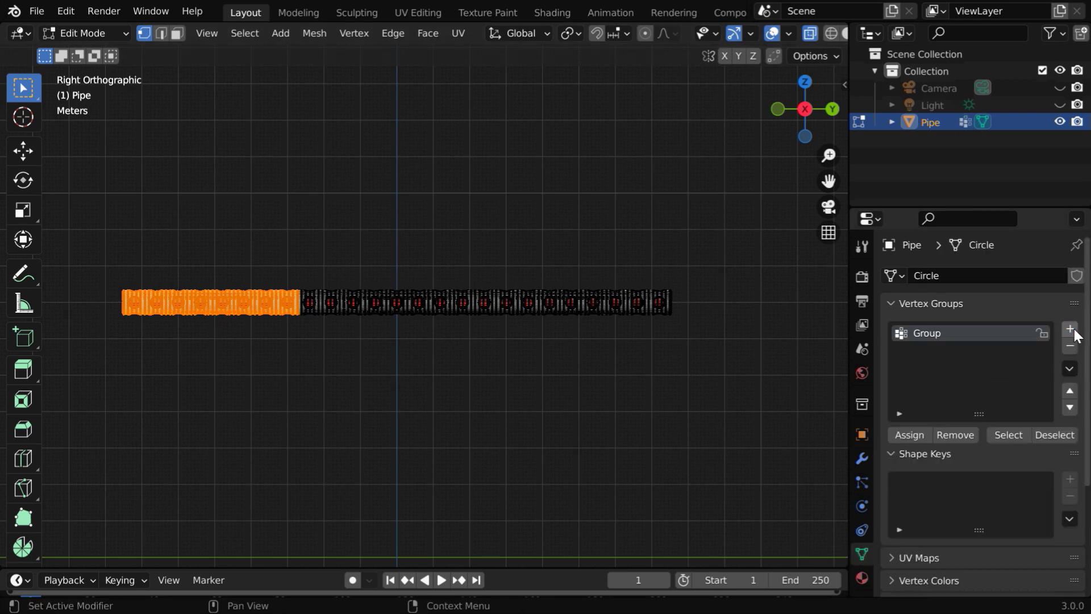
double_click(937, 334)
click(949, 334)
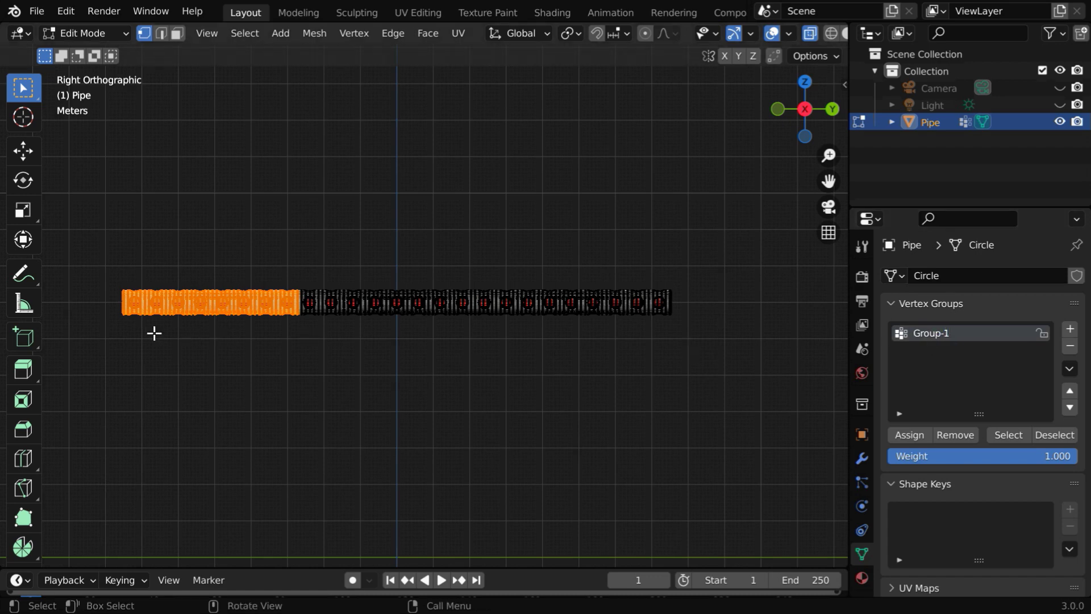
click(919, 433)
Assign the vertices in about a third of the pipe at its positive Y end to a new vertex group Group-2 and return to Object Mode.
click(712, 282)
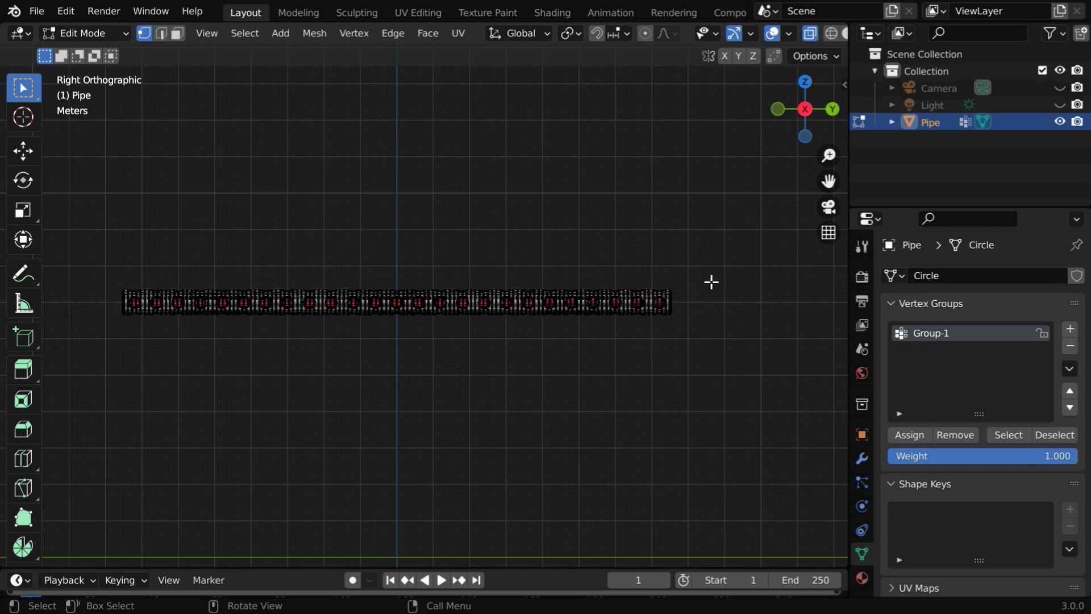
drag(713, 277, 495, 332)
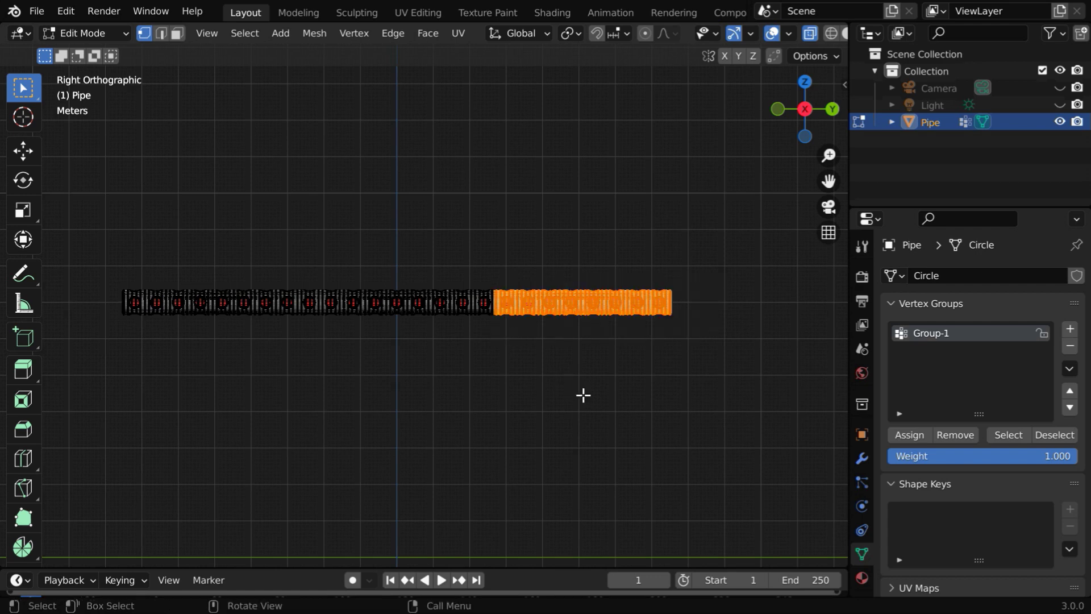
click(1070, 329)
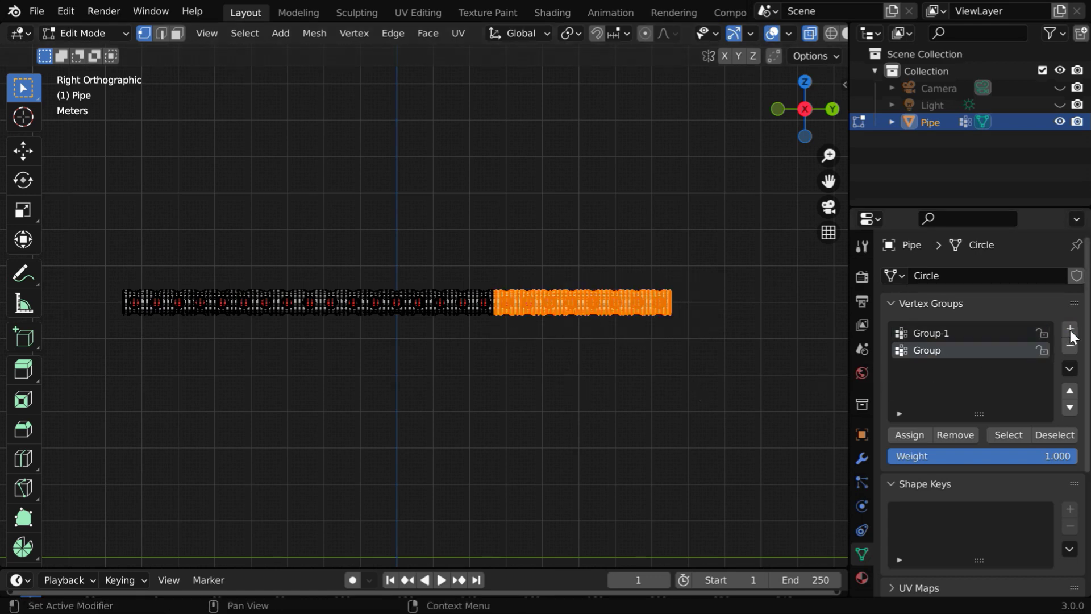
double_click(929, 349)
click(942, 349)
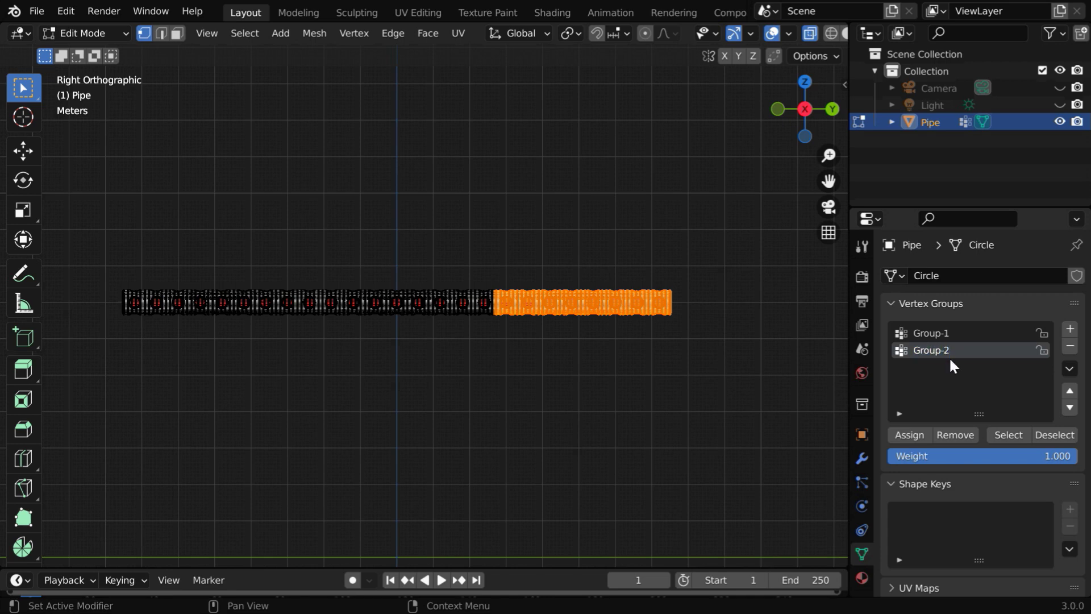
click(916, 438)
click(100, 35)
click(97, 51)
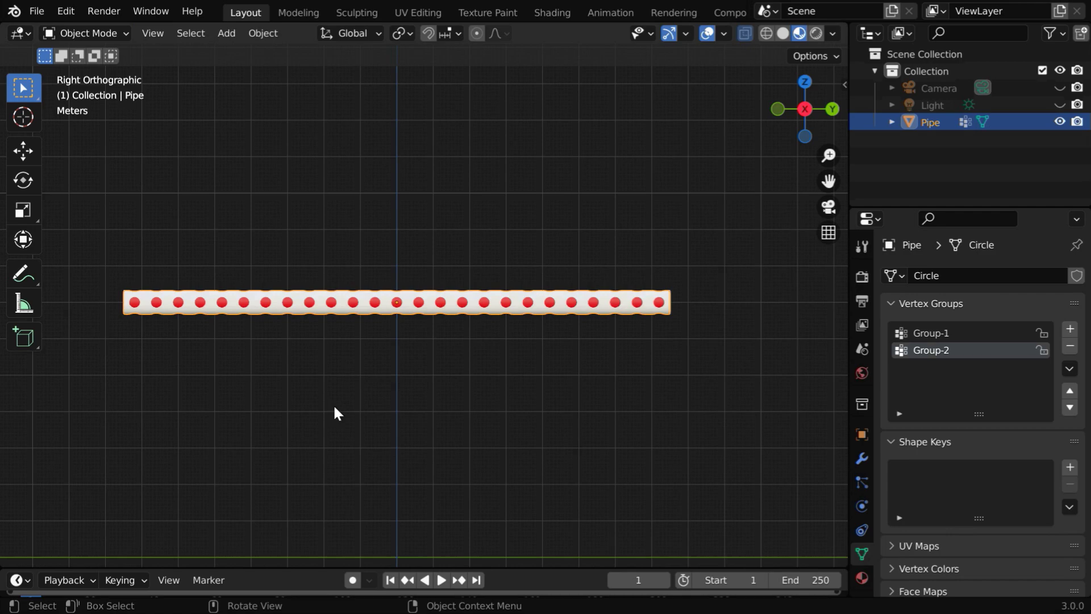
Add a sphere-shaped empty to the scene.
middle_drag(278, 372, 299, 436)
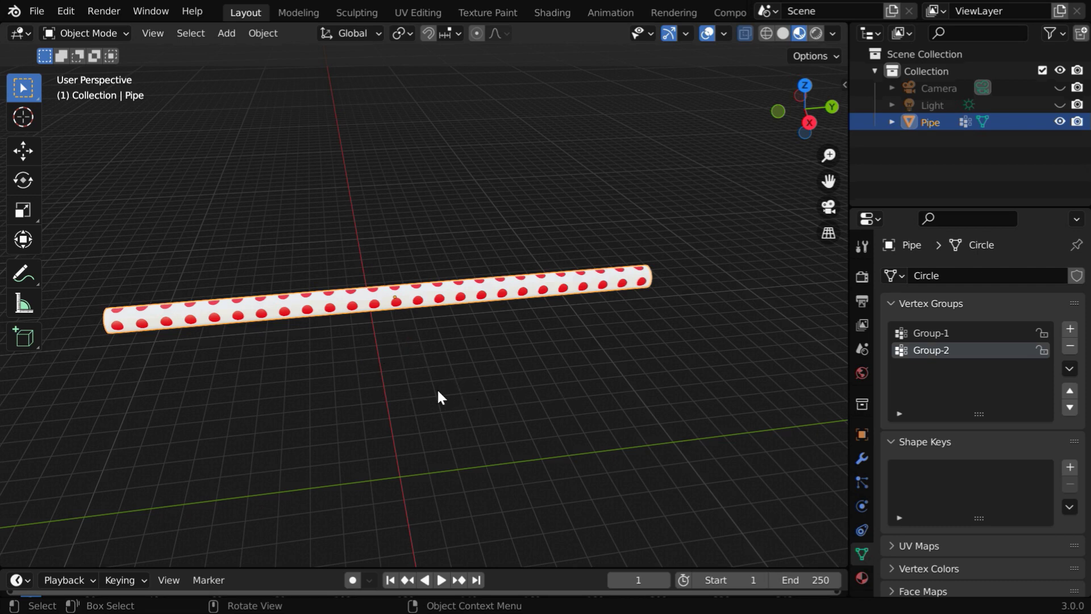
click(226, 40)
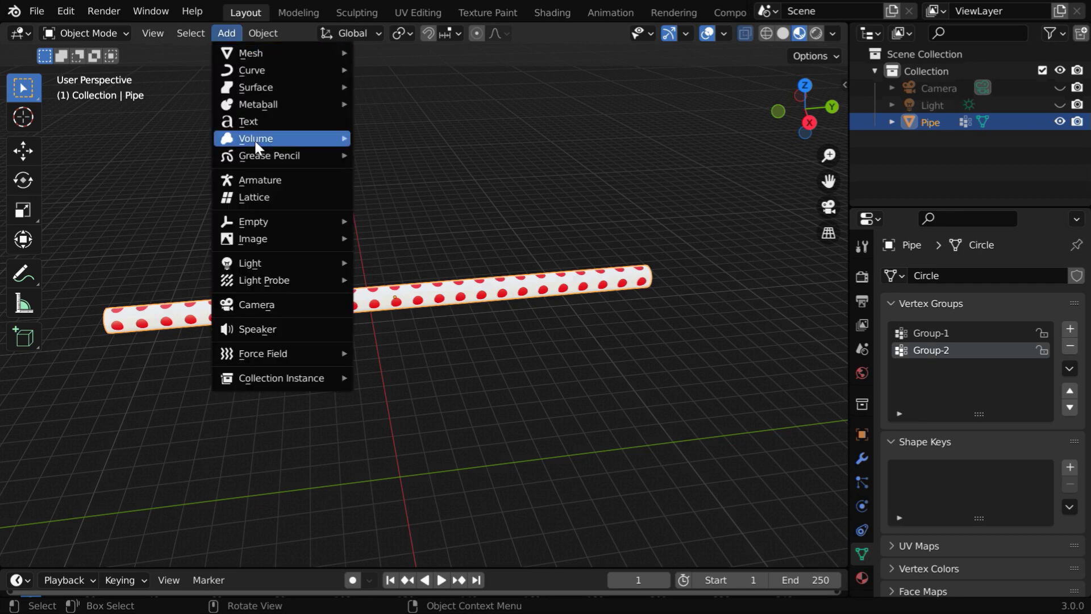
mouse_move(272, 222)
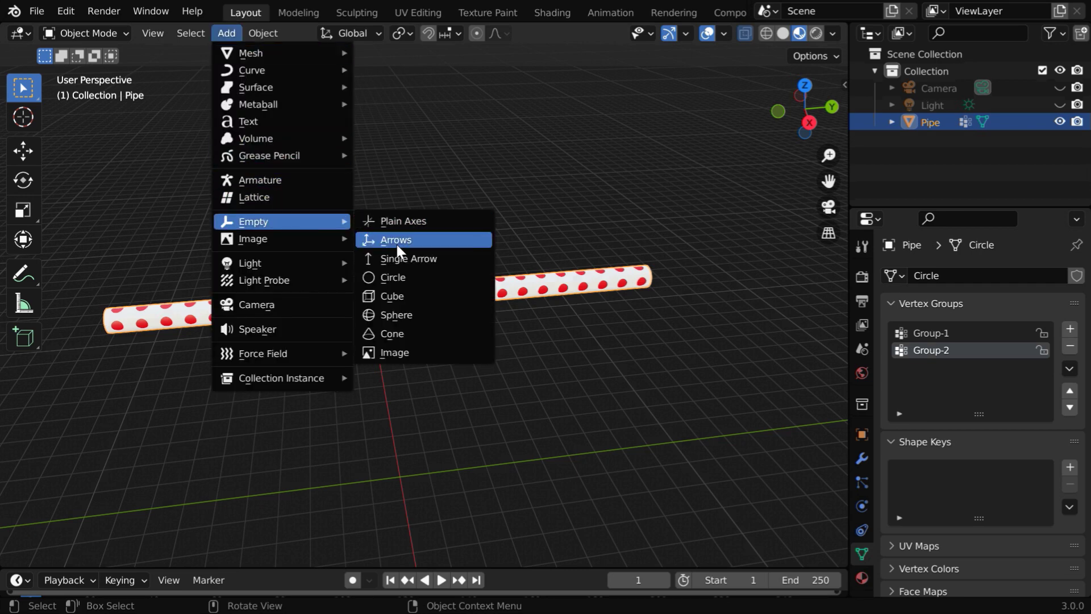
click(413, 313)
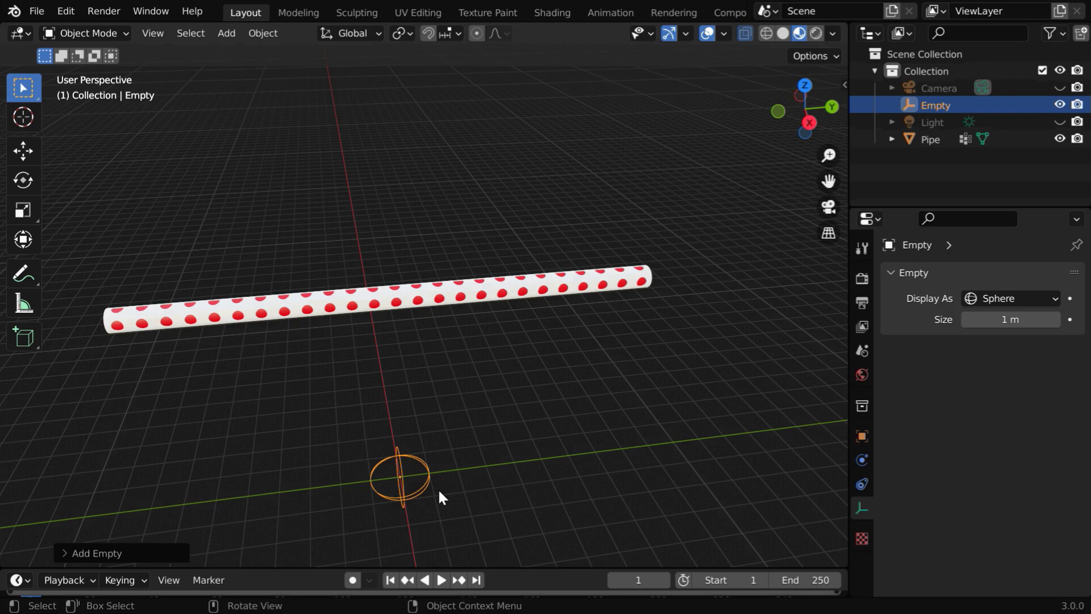
Match the empty to the pipe by setting its Z location to 7 m and its X rotation to 90°.
middle_drag(438, 488, 459, 484)
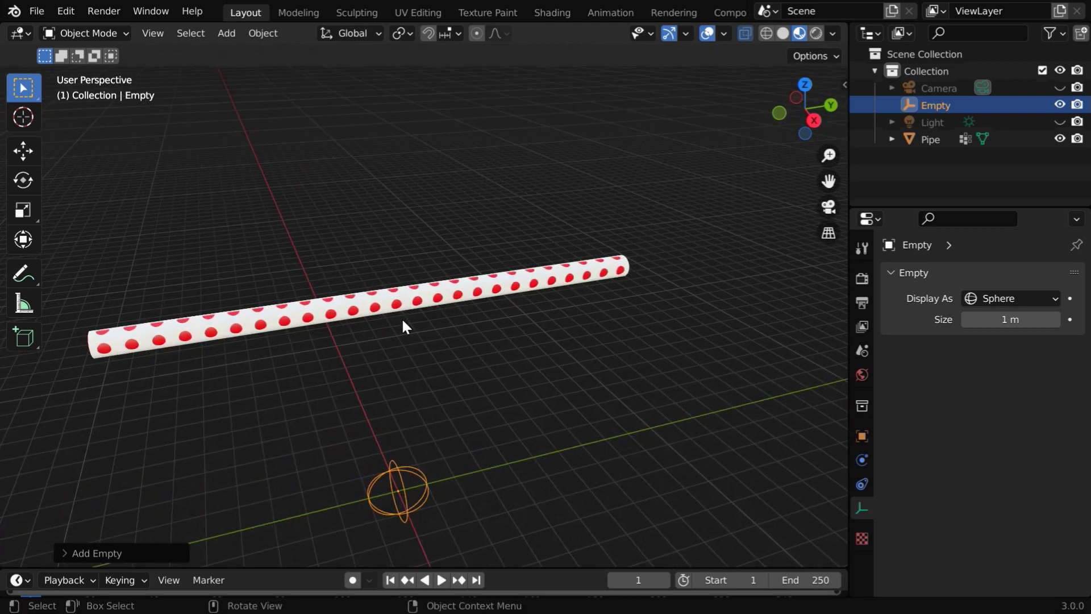
click(418, 305)
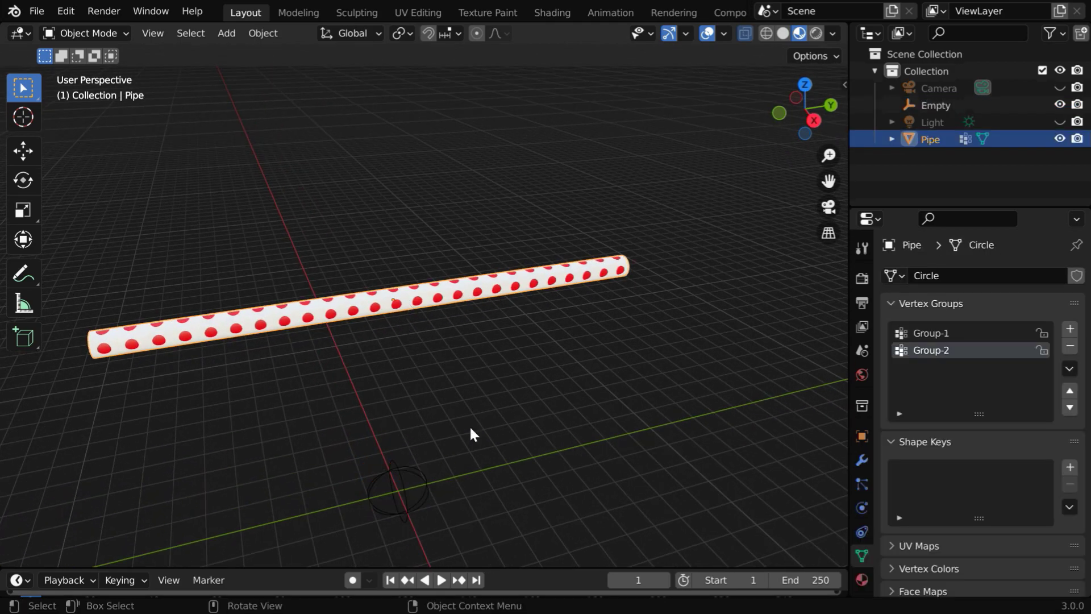
click(861, 436)
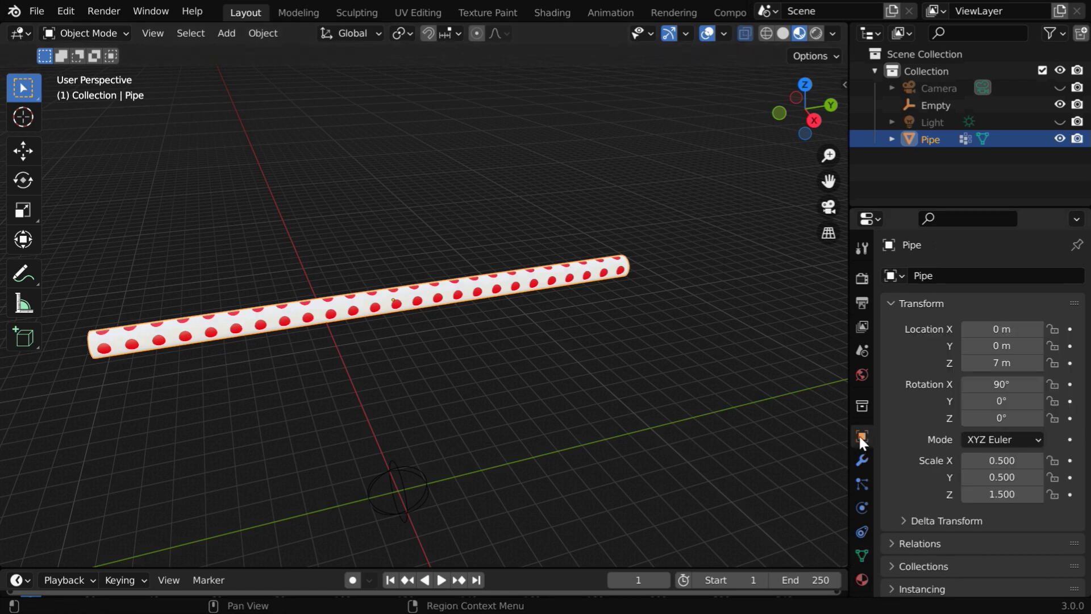
click(420, 475)
click(1004, 364)
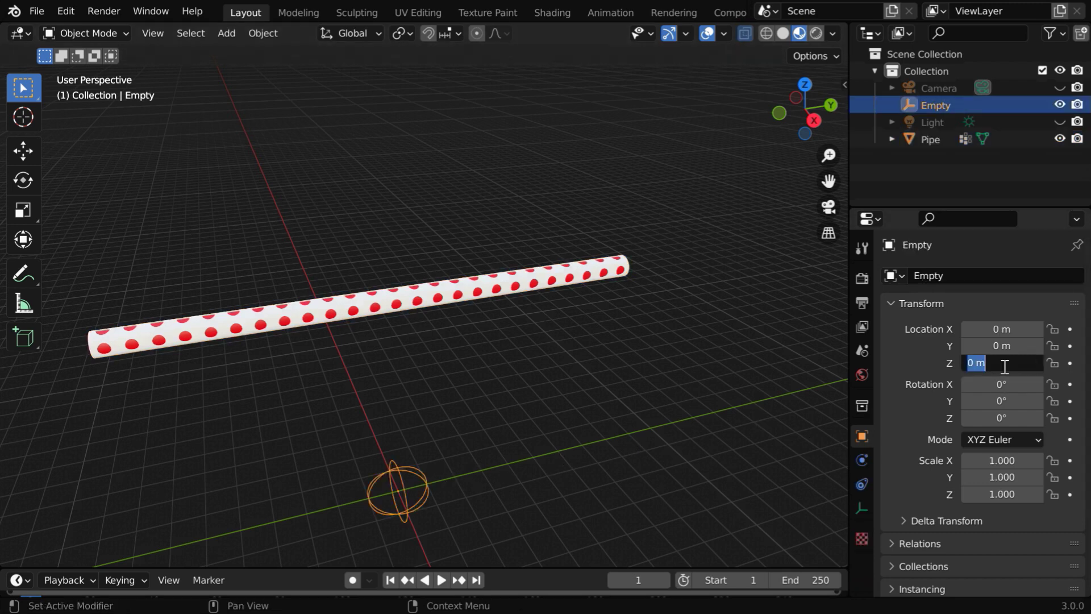
text(7)
key(Return)
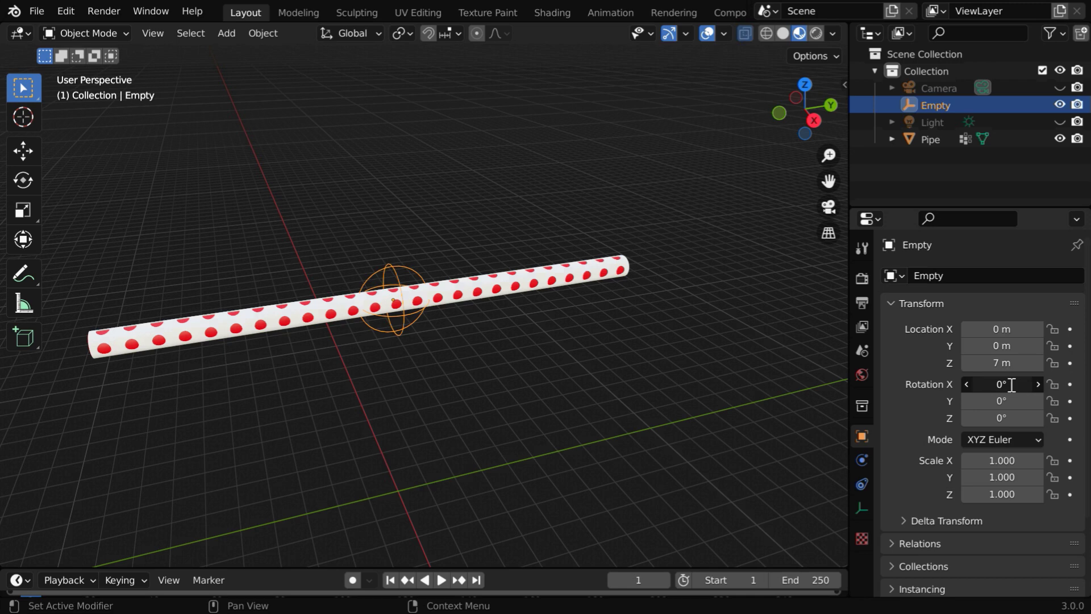
click(1005, 384)
text(90)
key(Return)
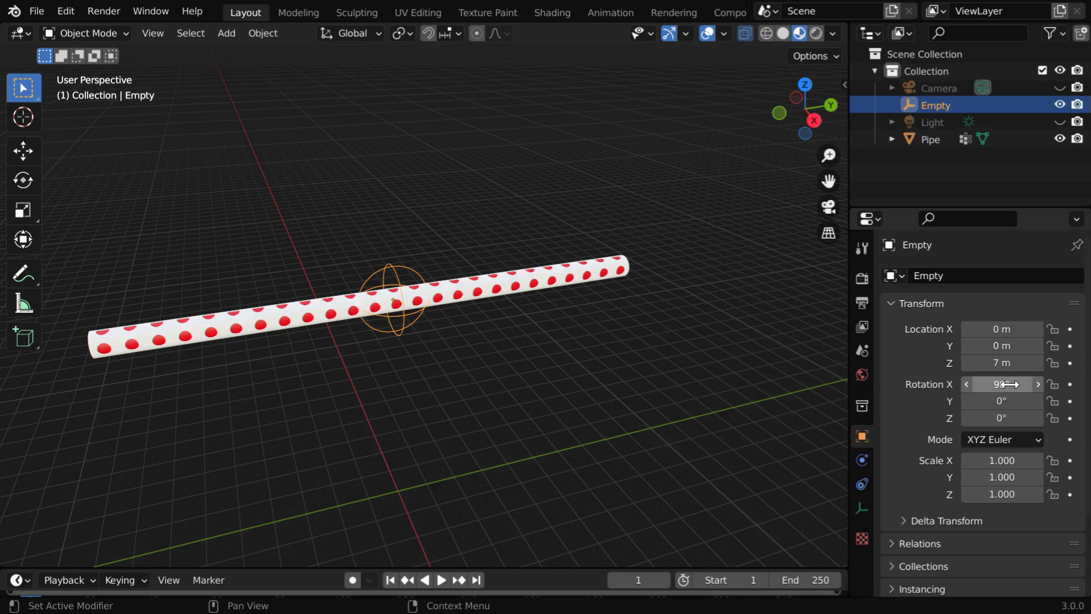
Add a Simple Deform modifier to the pipe, set it to Bend, and use Empty as its origin.
click(301, 320)
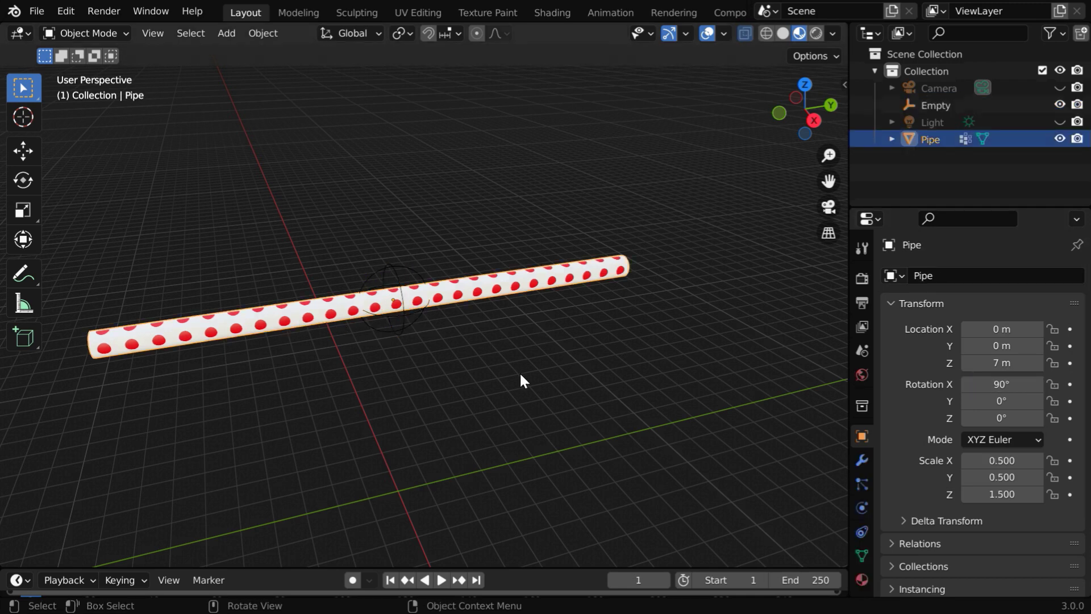
click(861, 460)
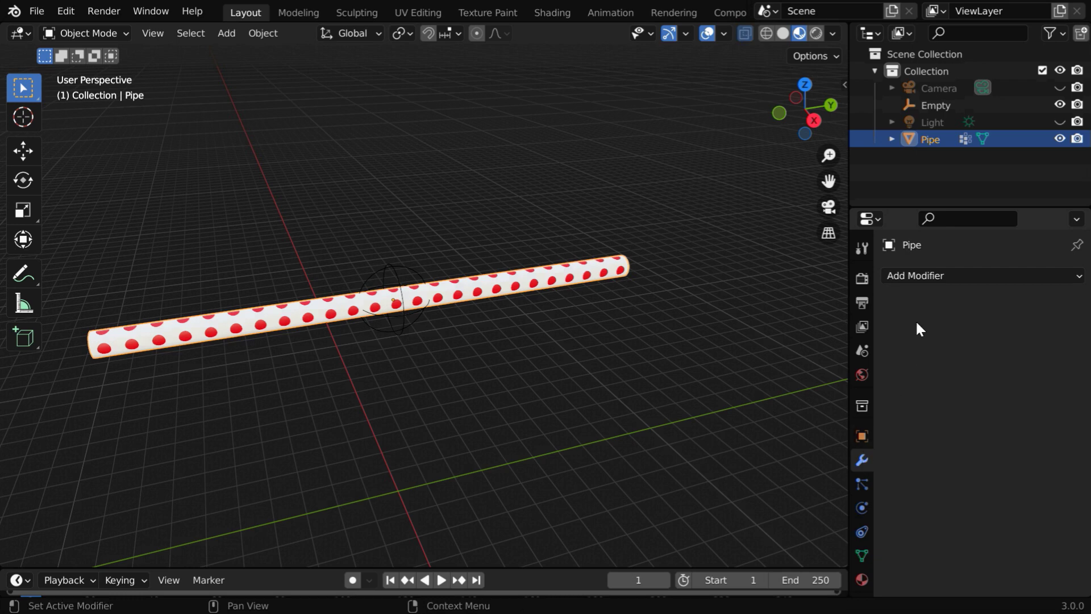
click(929, 276)
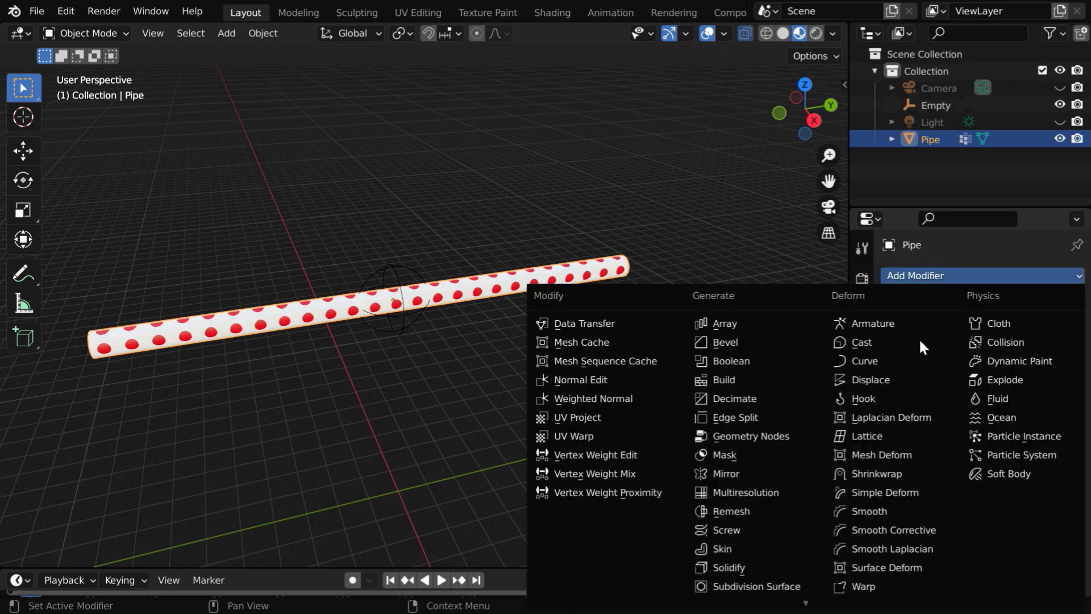
click(915, 493)
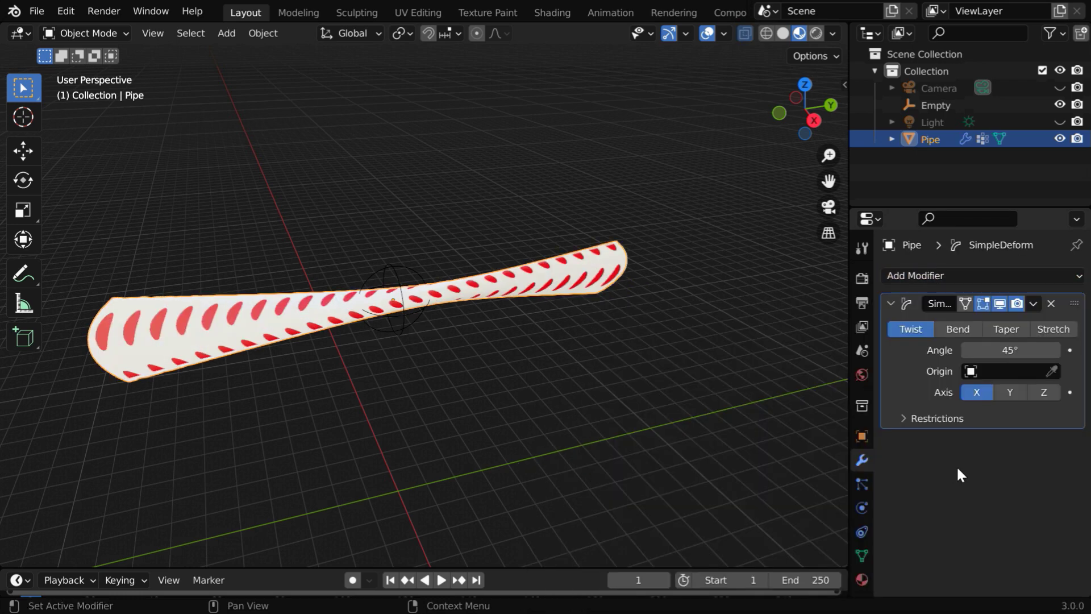
click(964, 330)
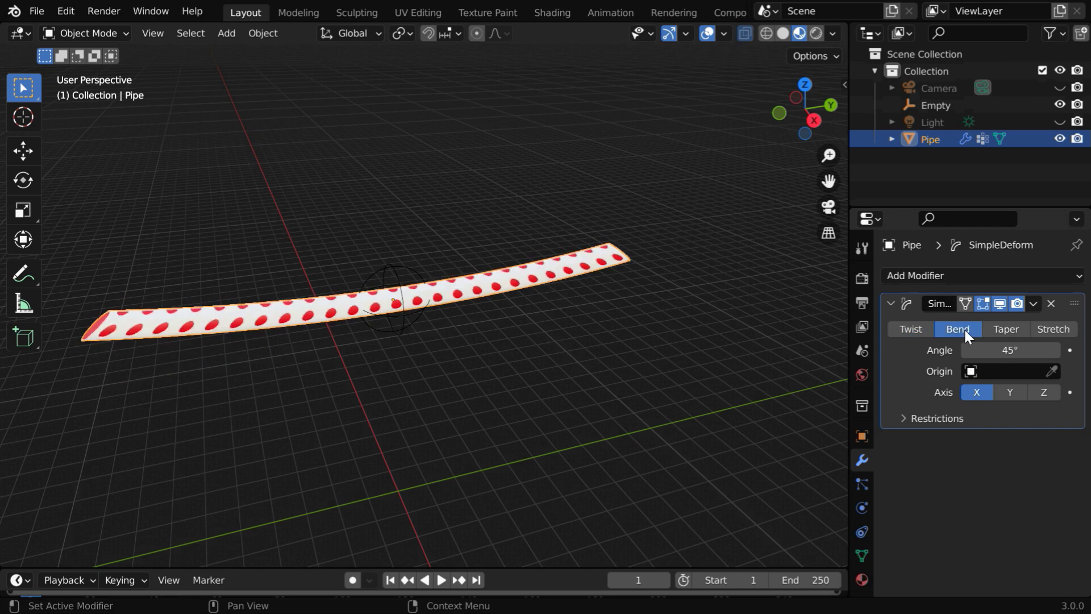
click(972, 373)
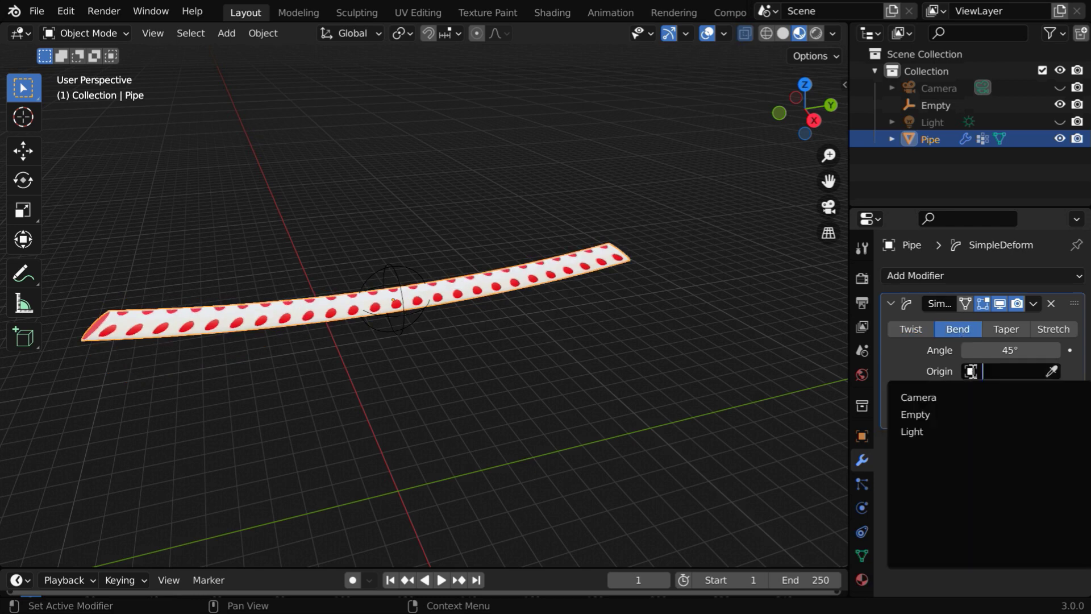
click(925, 414)
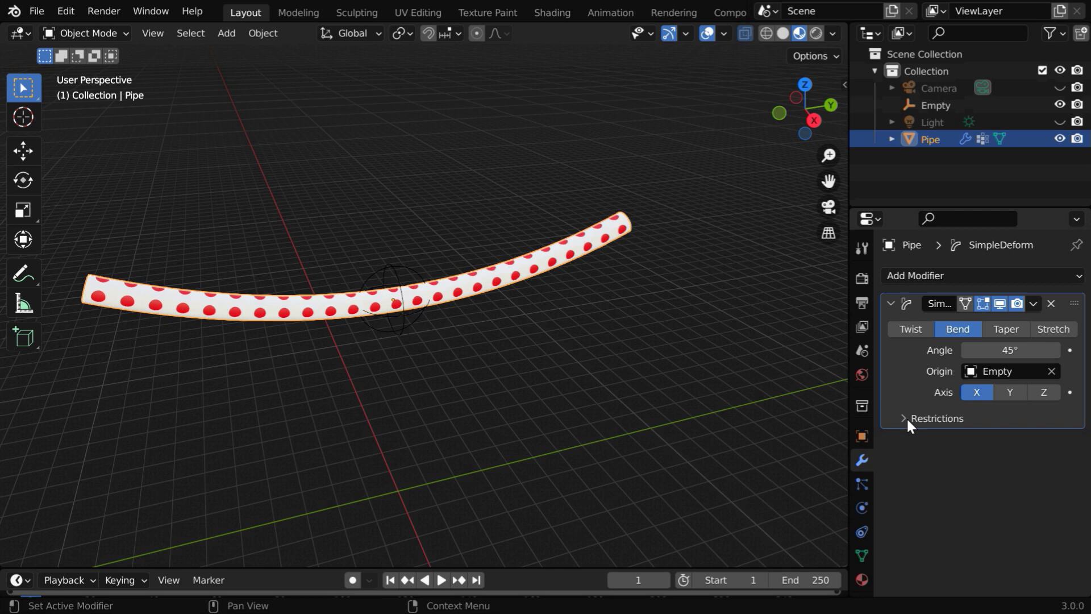
Restrict the pipe's Simple Deform bend to the vertex group Group-1.
click(905, 418)
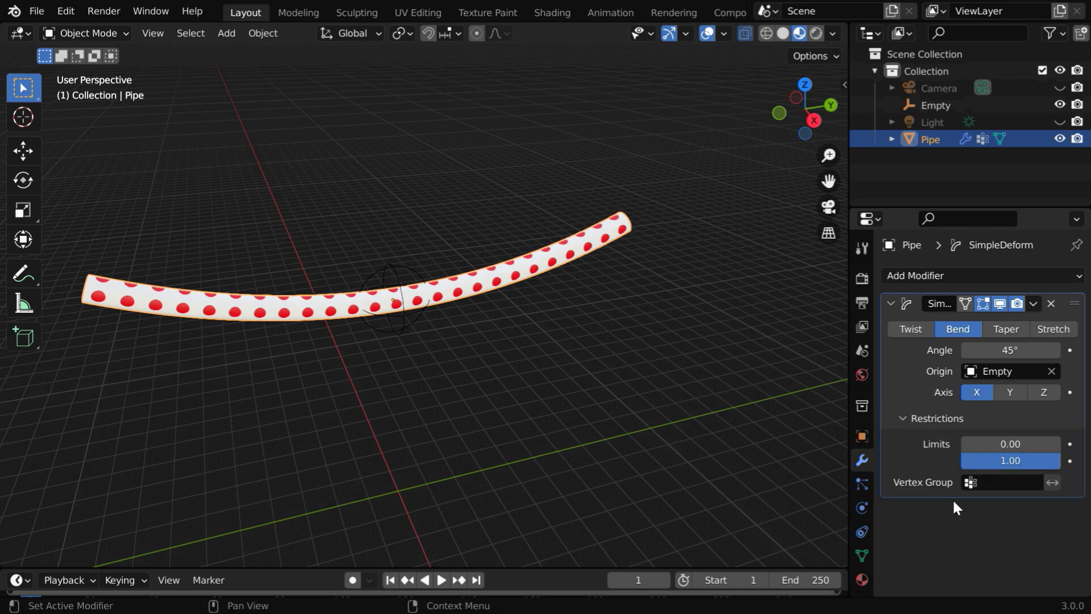
click(966, 483)
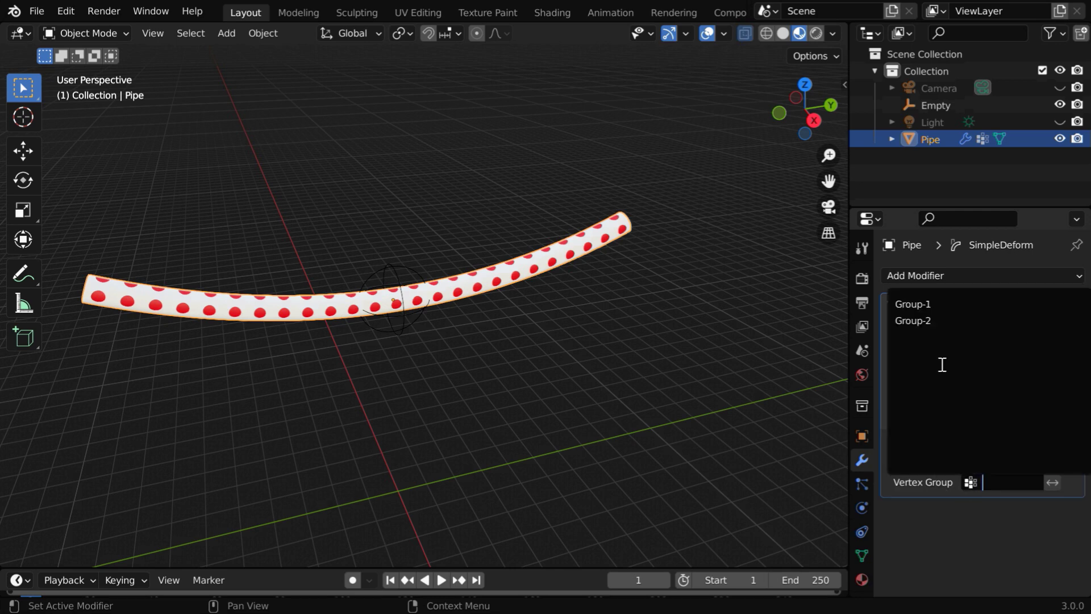
click(930, 307)
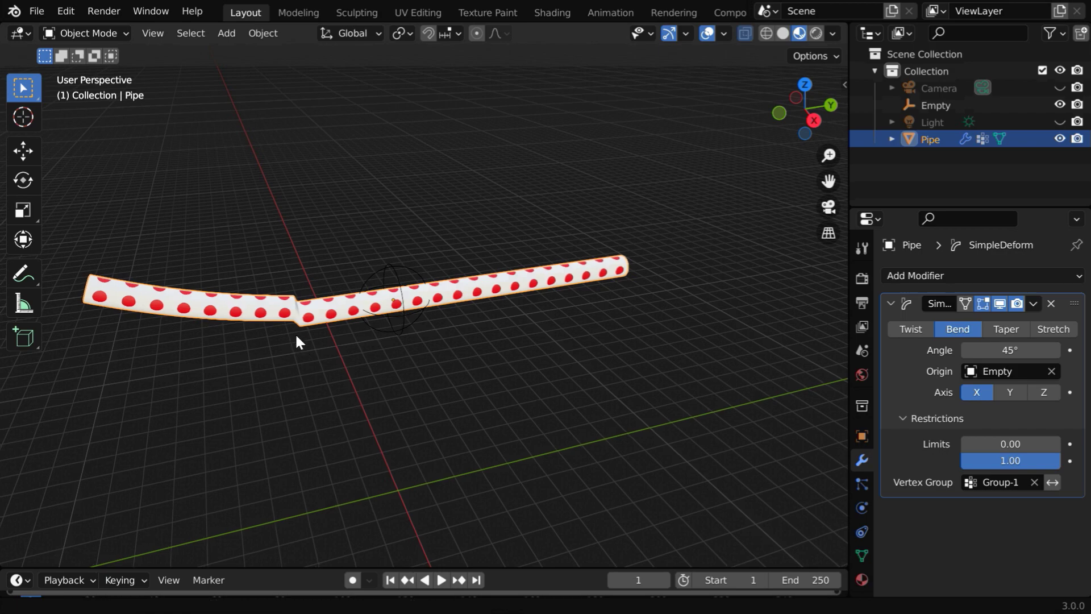
Move the empty along the Y axis to about -2.7 m, at the break where the bent pipe section begins.
ctrl+middle_drag(295, 332, 108, 306)
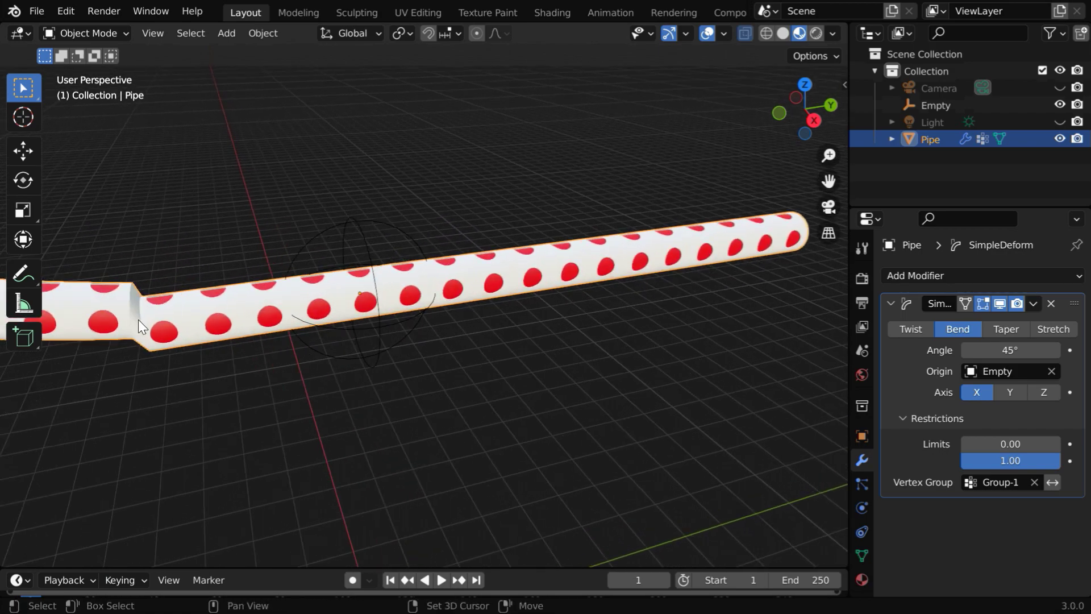
scroll(176, 316, up, 3)
middle_drag(319, 312, 335, 295)
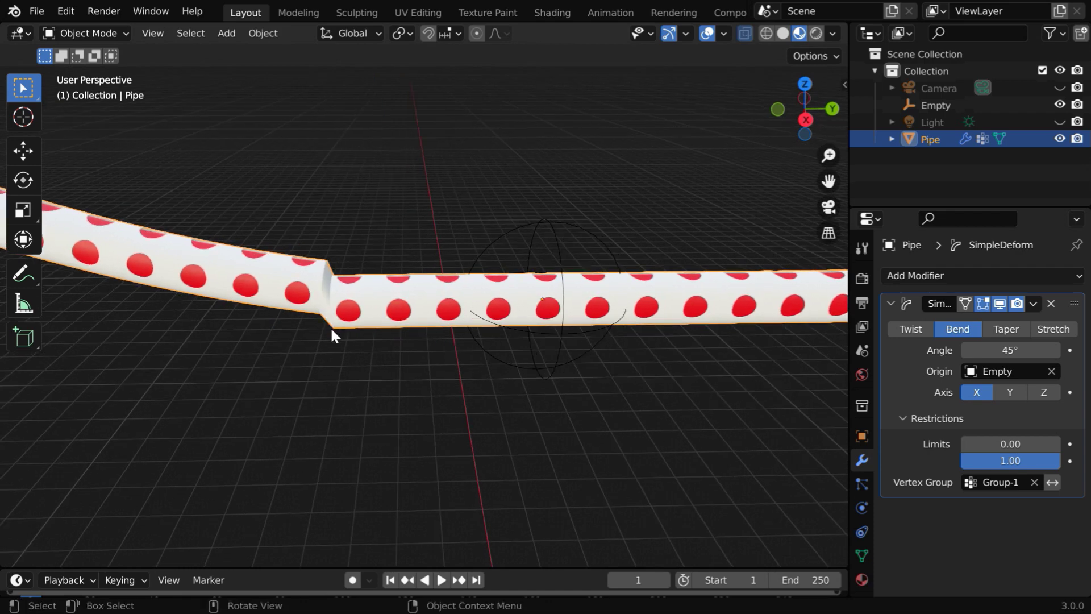
click(555, 254)
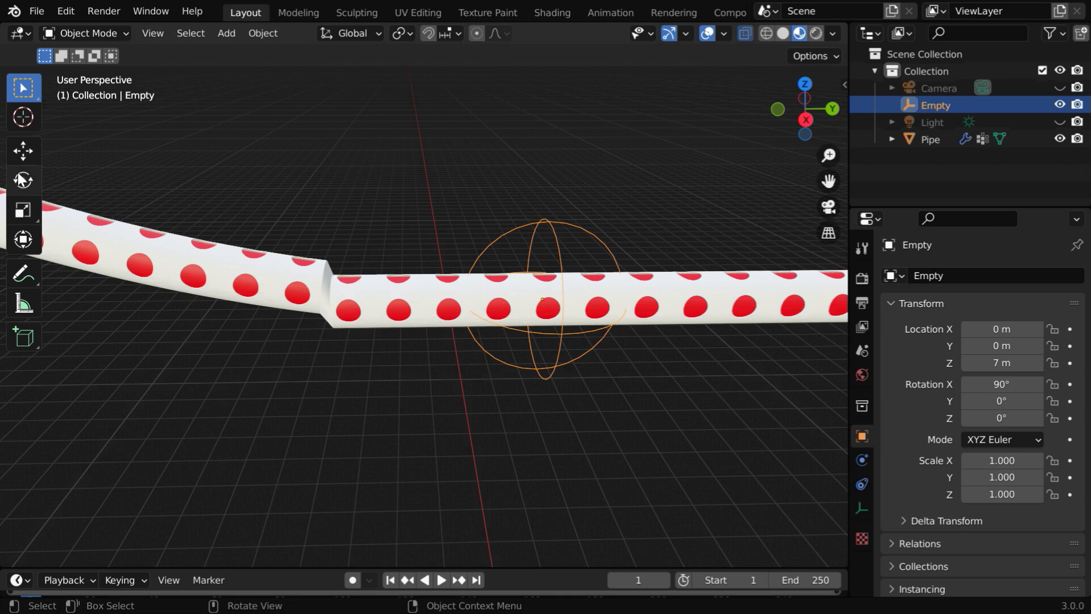
click(23, 150)
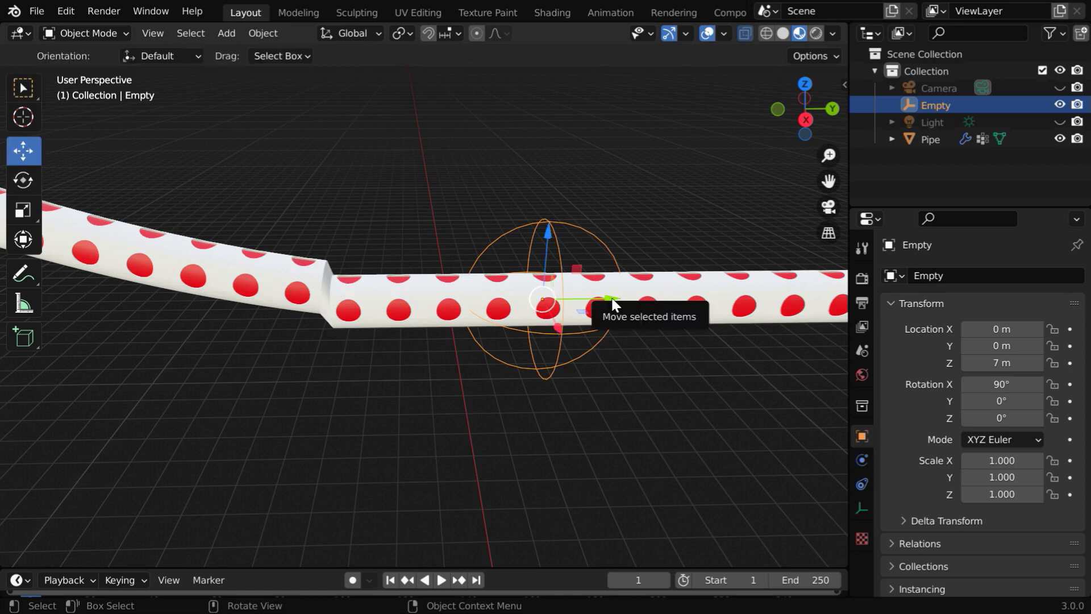
drag(610, 303, 393, 295)
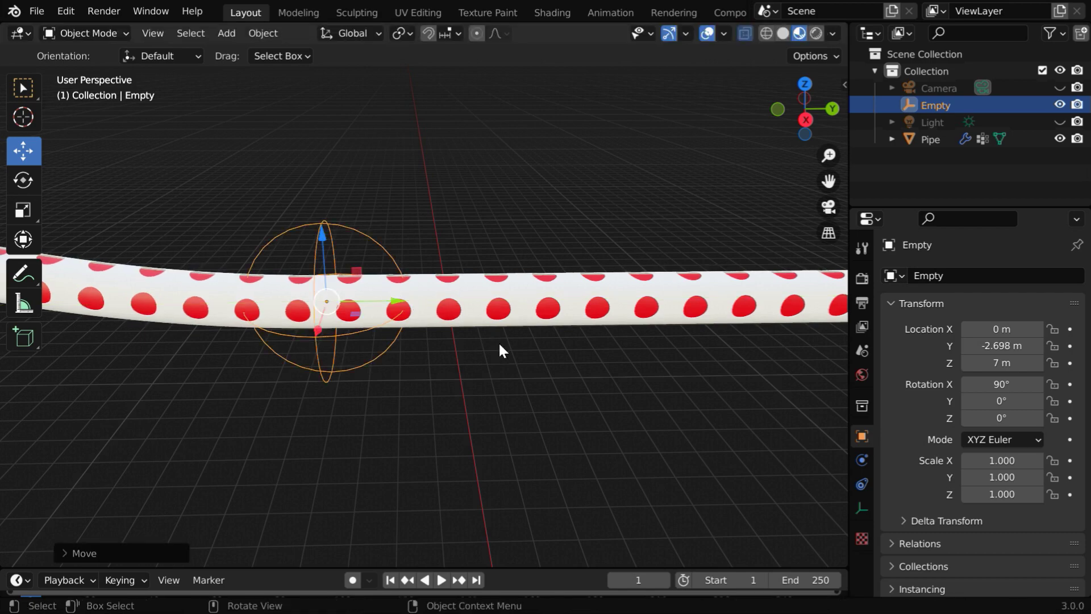
Set the pipe's Simple Deform limits to 0.40 and 0.75 and its bend angle to 360°.
scroll(500, 342, down, 5)
scroll(551, 474, down, 1)
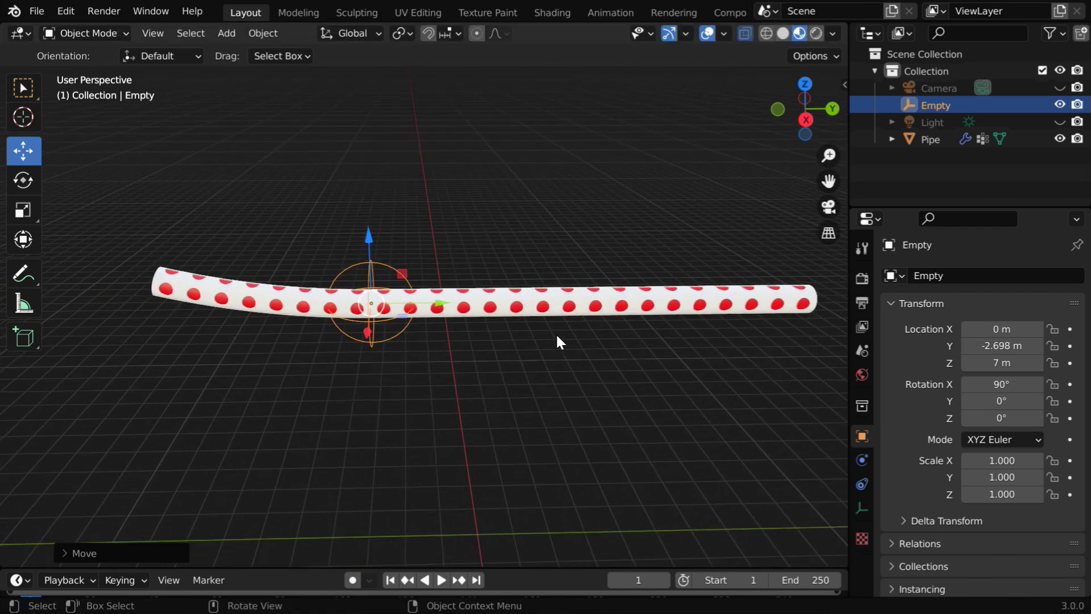
click(543, 307)
middle_drag(414, 411, 457, 445)
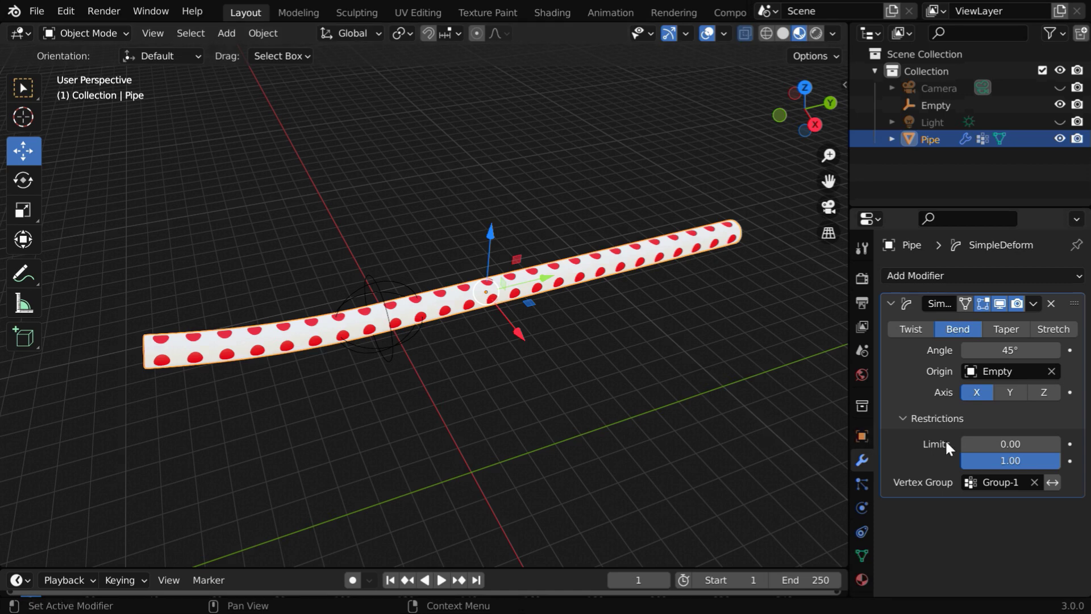
drag(960, 442, 987, 461)
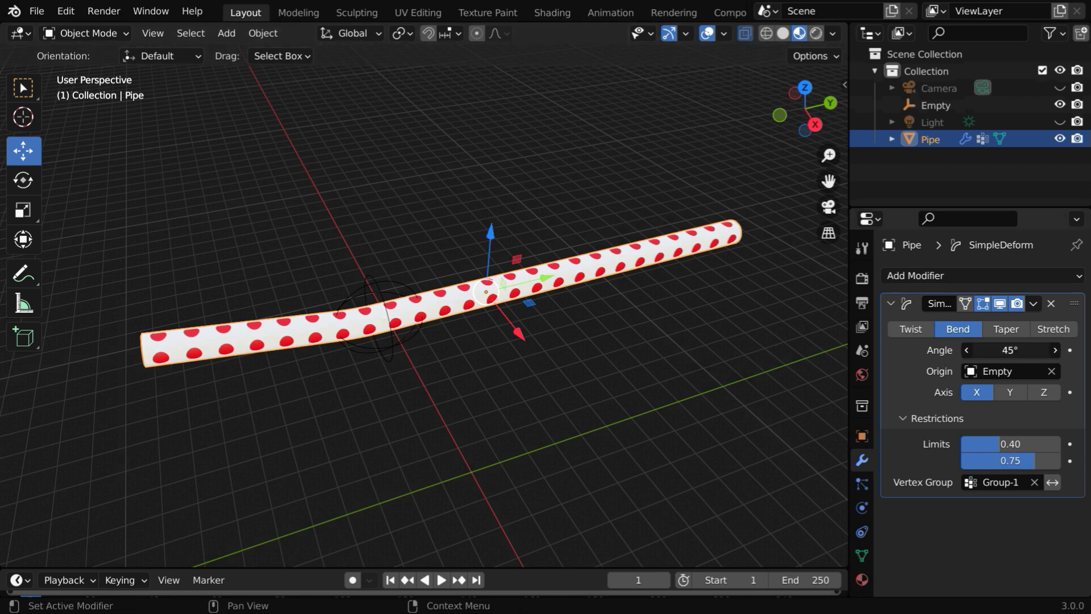
drag(1011, 350, 1061, 350)
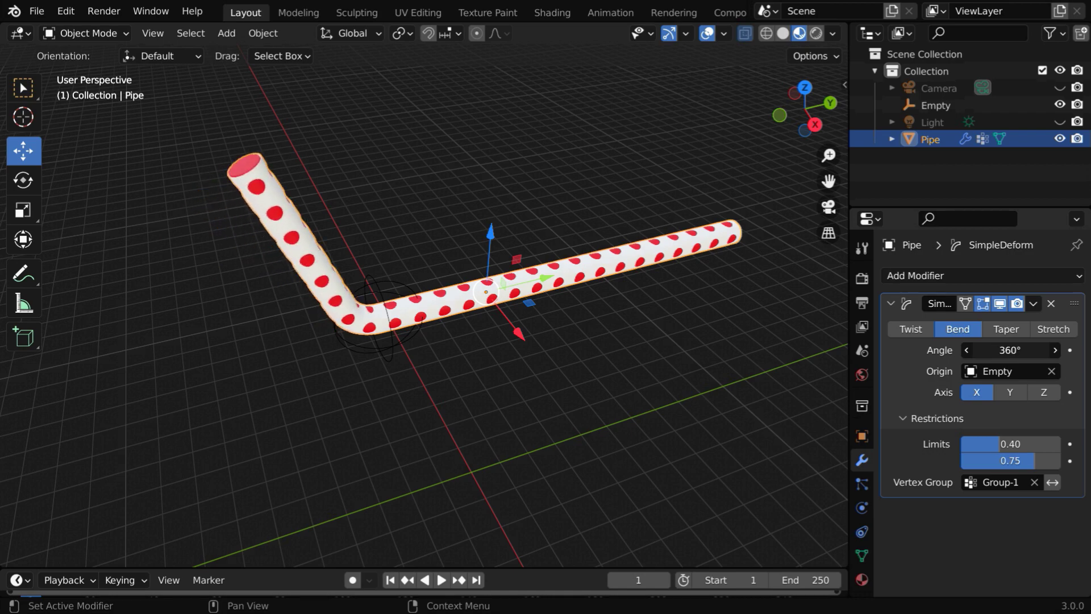
Change the axis of the pipe's bend to Y.
middle_drag(264, 390, 490, 381)
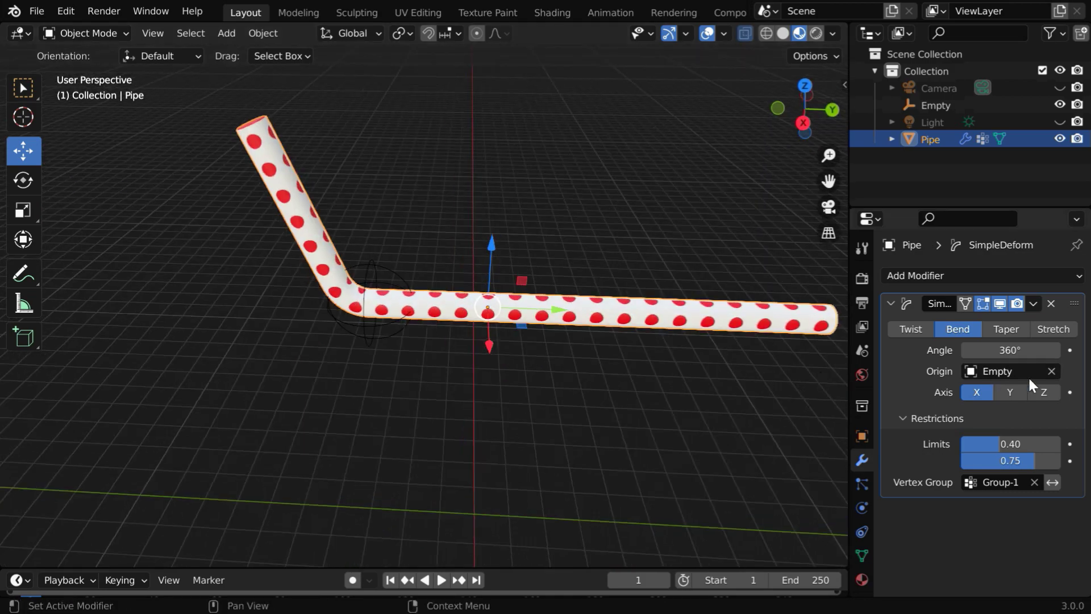
click(1009, 392)
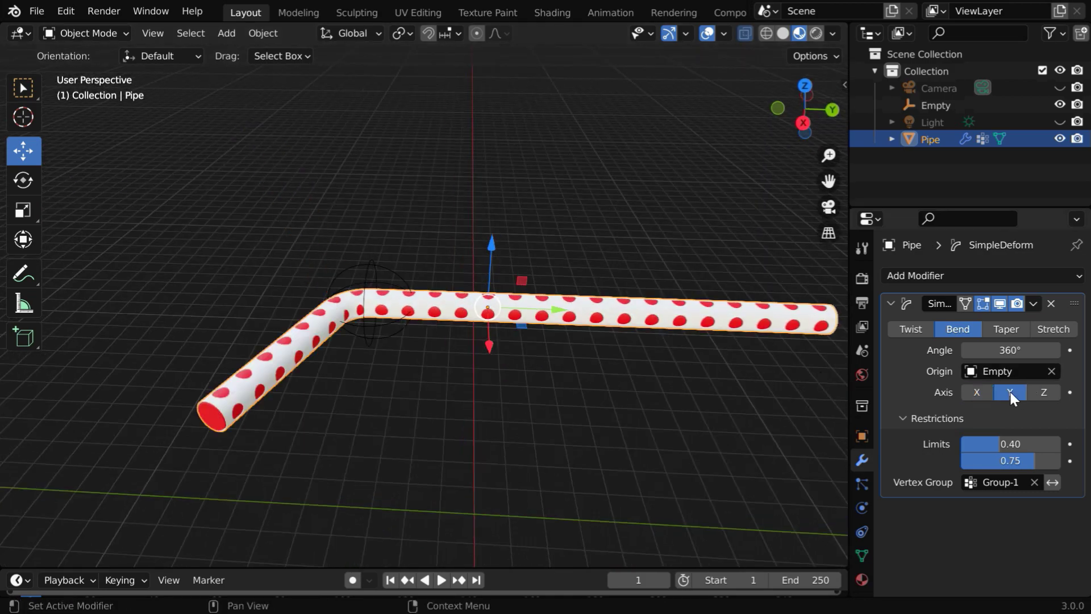
middle_drag(376, 438, 409, 446)
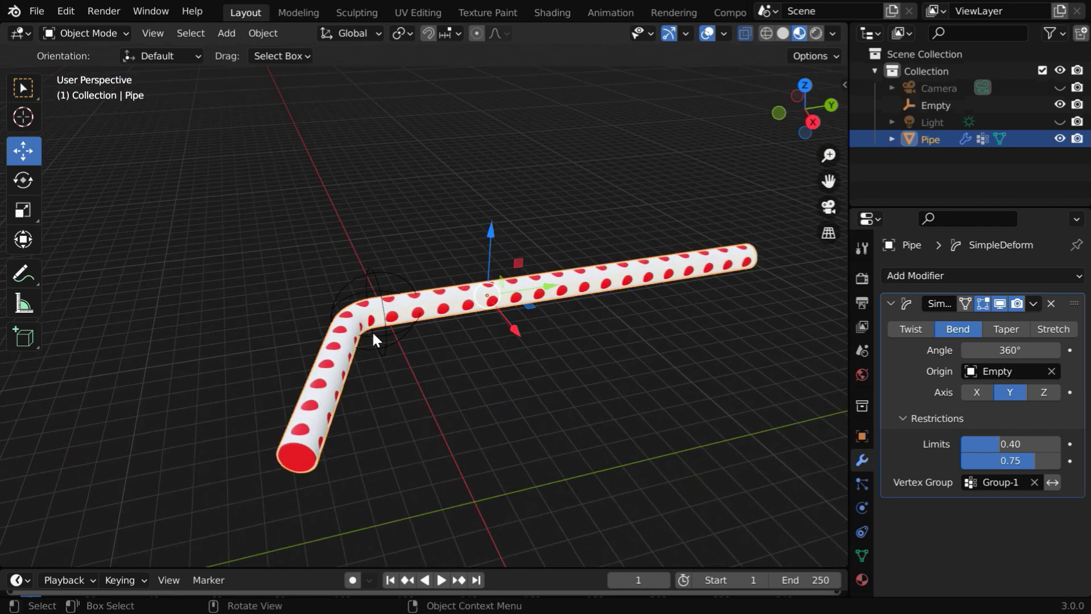
Shift the empty along Y to about -2.61 m and raise the pipe's lower deform limit to 0.46.
click(377, 293)
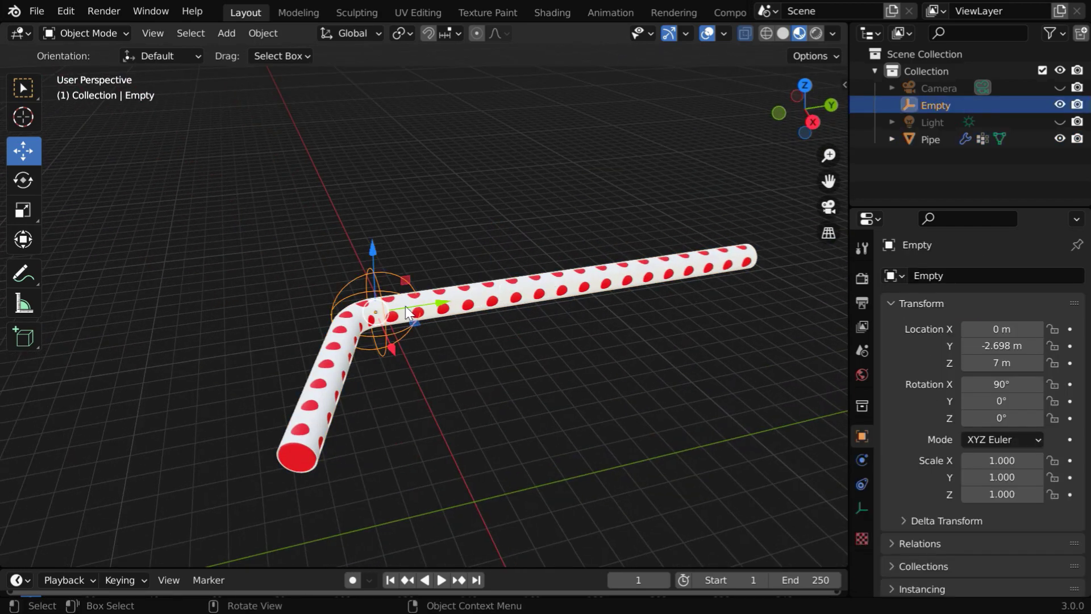
ctrl+middle_drag(411, 414, 428, 305)
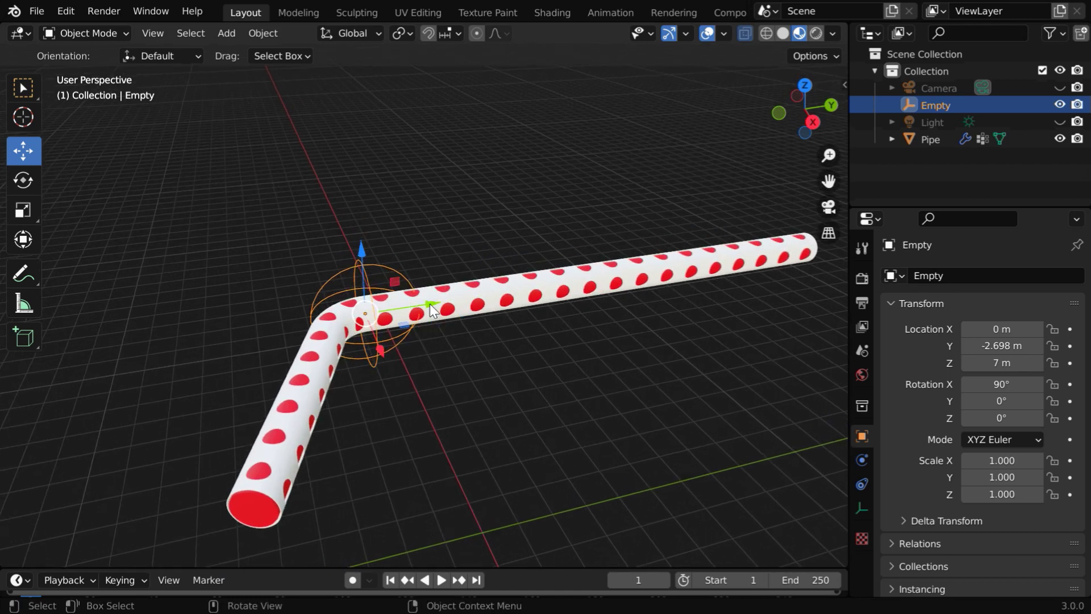
mouse_move(430, 308)
mouse_down()
mouse_move(413, 305)
mouse_move(449, 303)
mouse_move(432, 300)
mouse_up()
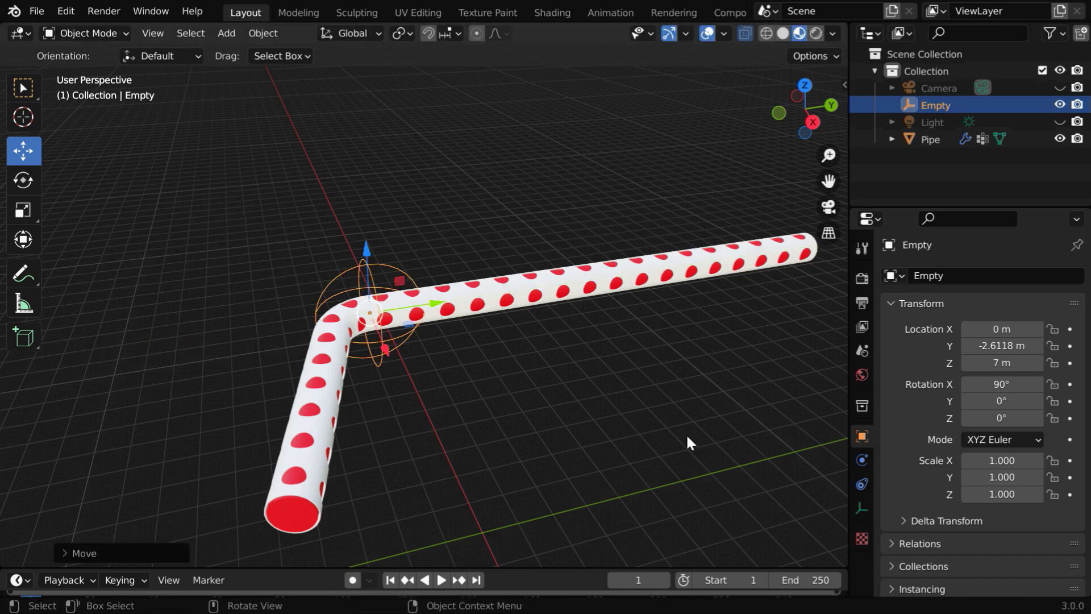
click(571, 292)
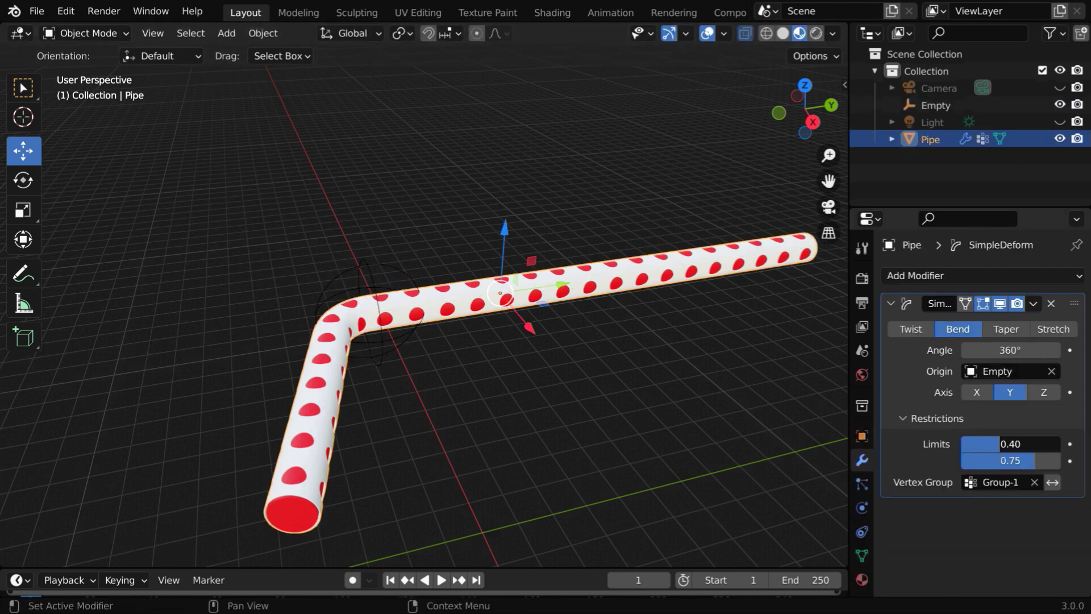
drag(1000, 444, 1006, 444)
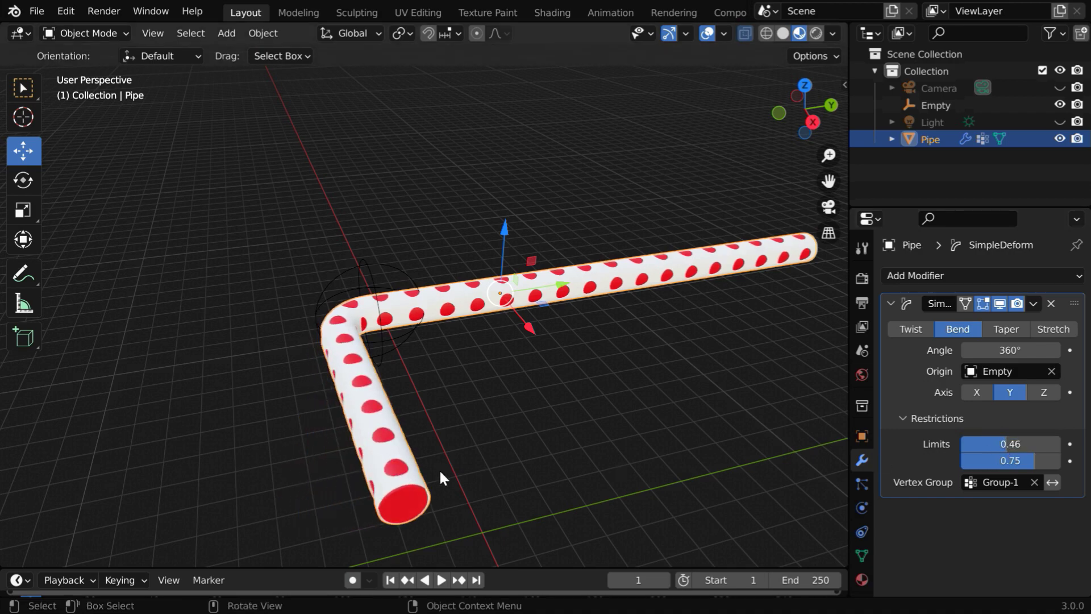
Duplicate the empty and move the copy along the Y axis to about 3.9 m, near the pipe's straight end.
middle_drag(468, 479, 405, 451)
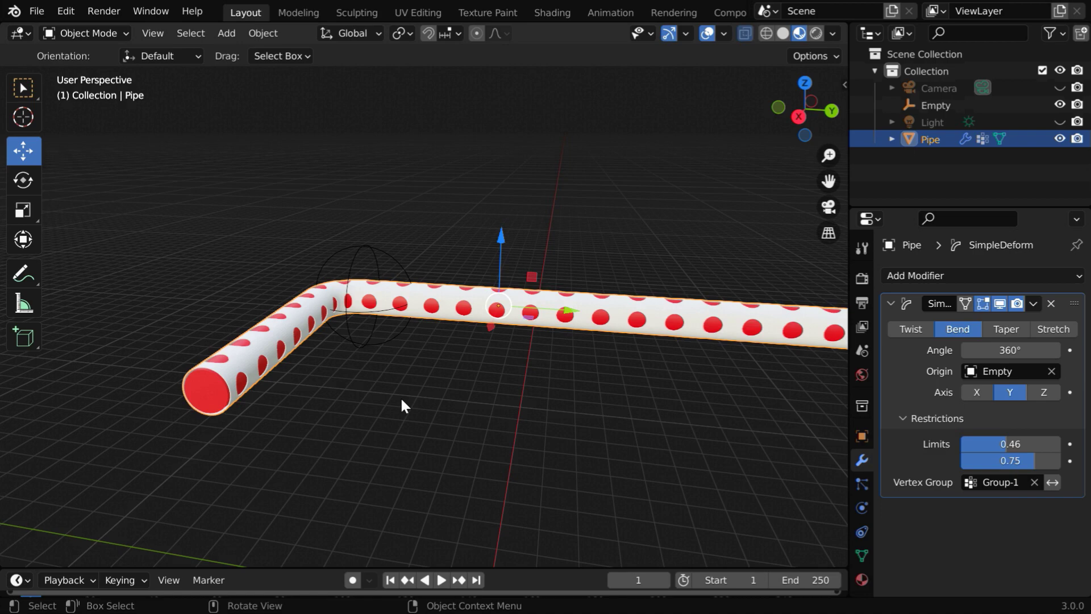
scroll(401, 455, down, 3)
scroll(500, 400, down, 2)
shift+middle_drag(462, 408, 418, 427)
scroll(482, 417, up, 2)
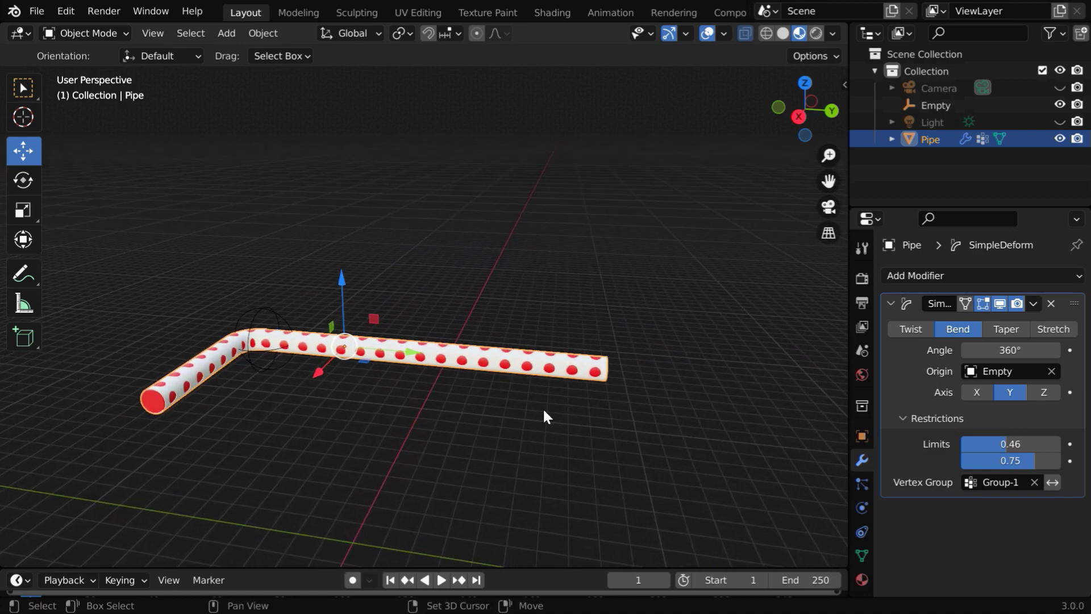
scroll(463, 409, up, 4)
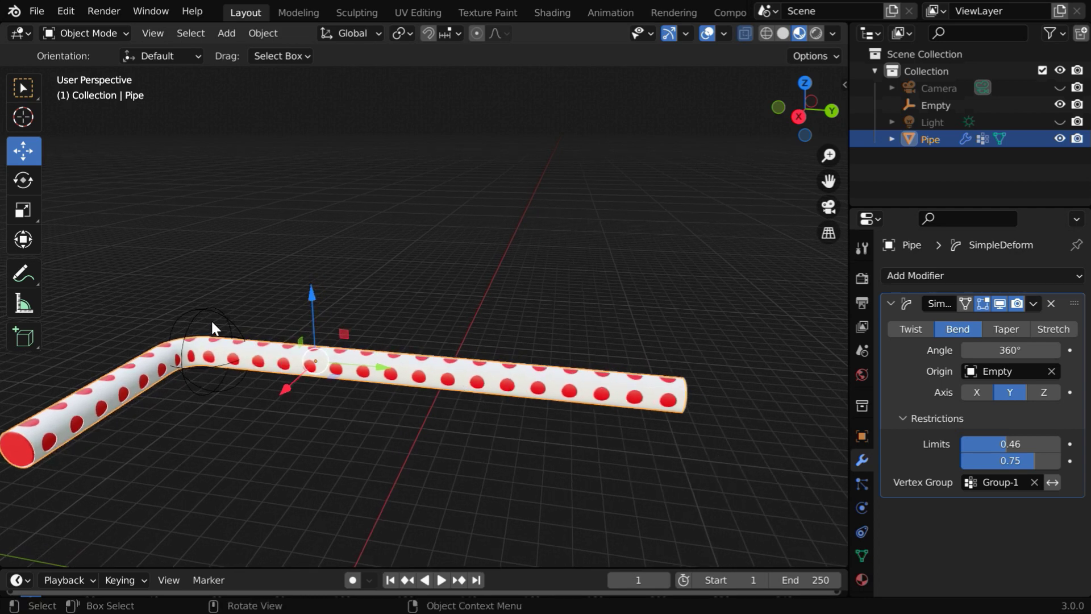
click(207, 309)
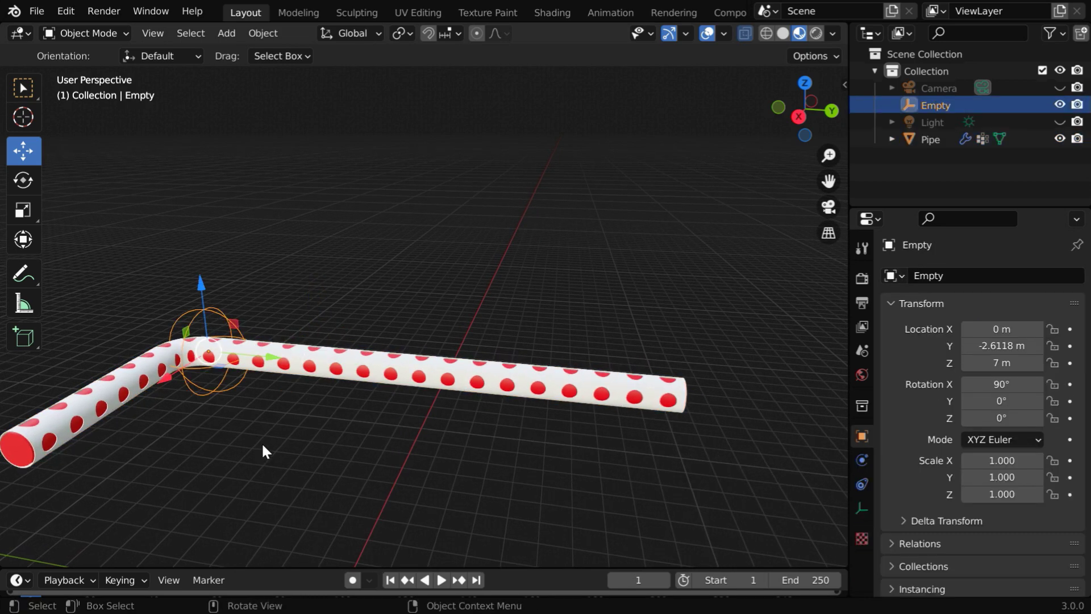
key(shift+d)
right_click(262, 444)
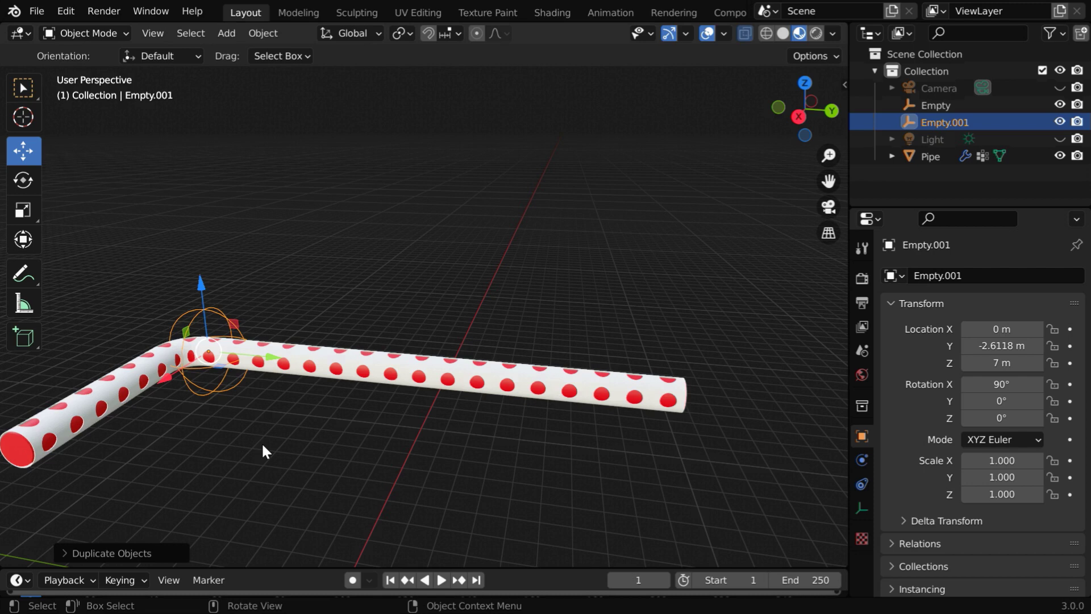
drag(272, 361, 560, 384)
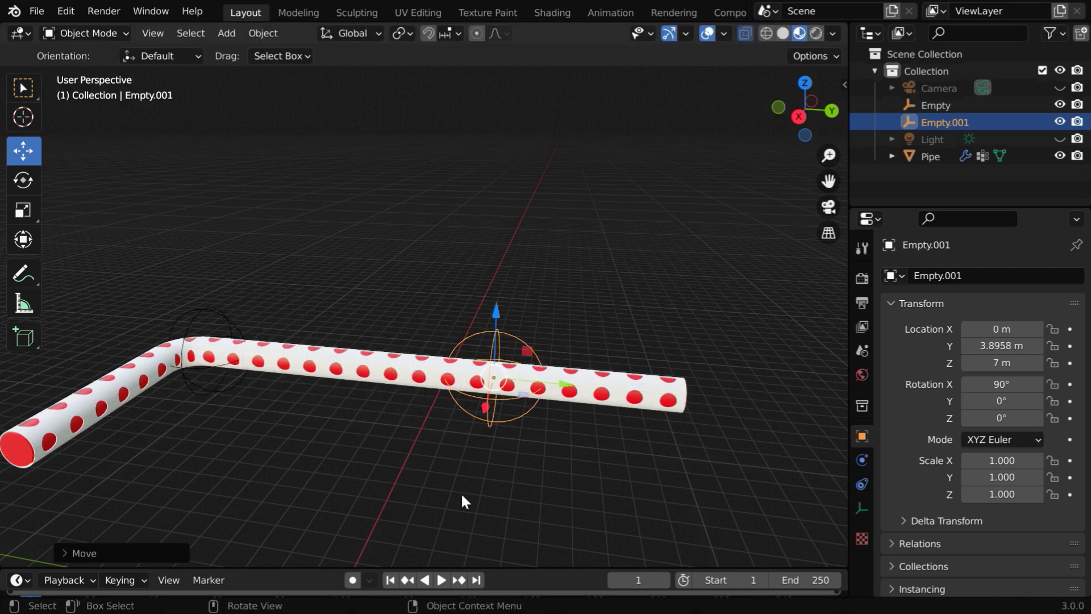
Add a second Simple Deform modifier to the pipe, set to Bend on the Y axis with Empty.001 as its origin.
click(399, 382)
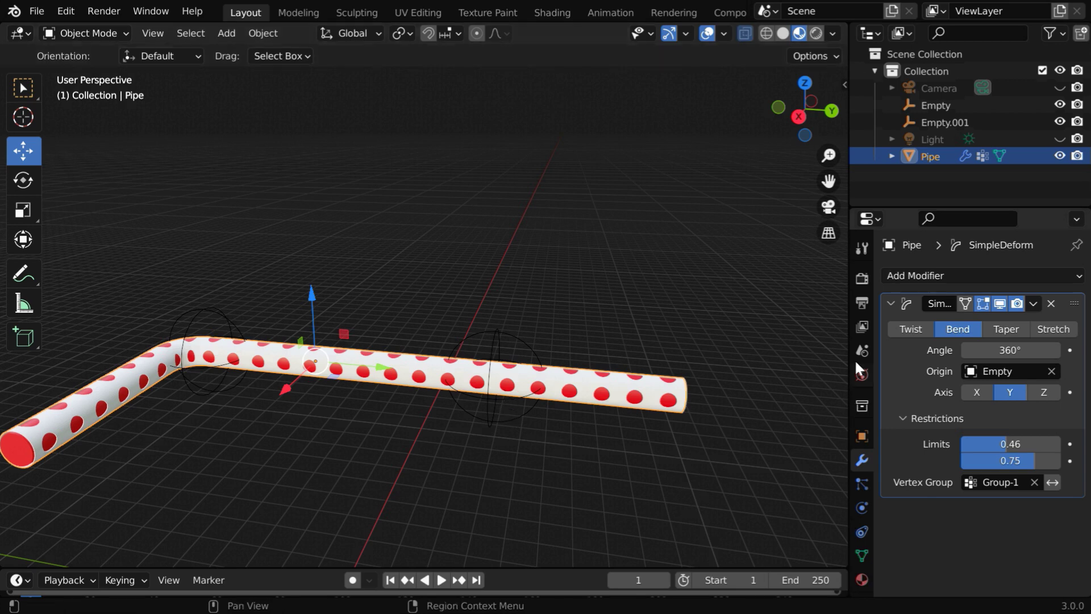
click(891, 302)
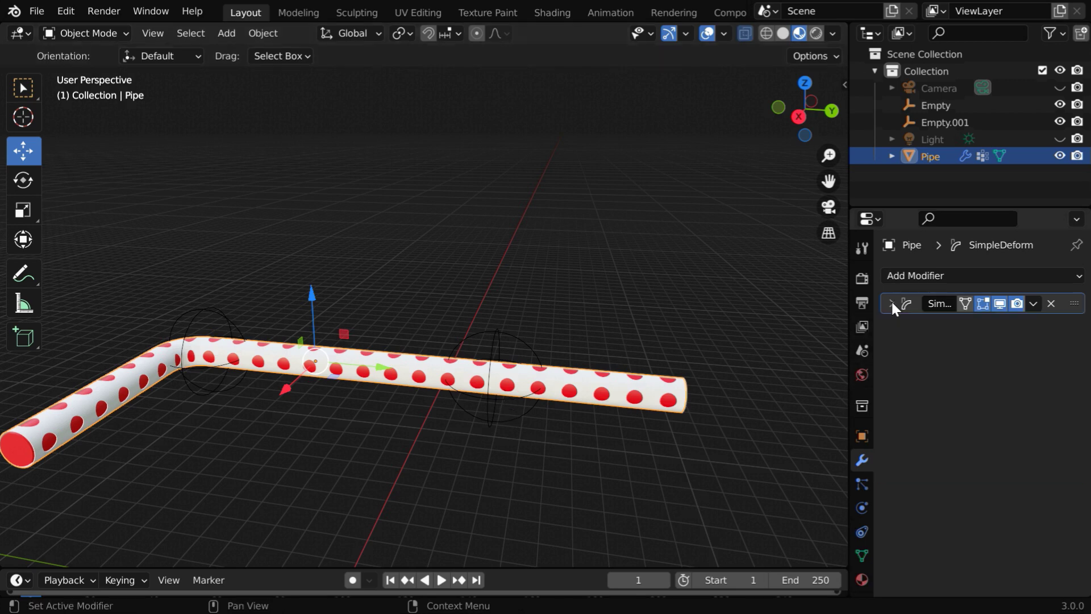
click(952, 273)
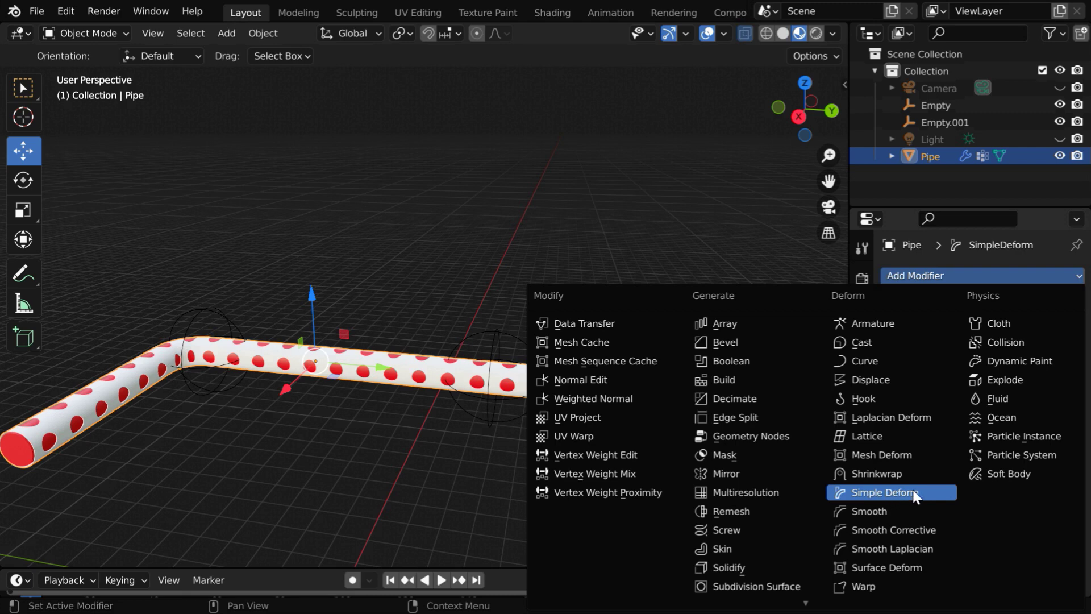
click(886, 492)
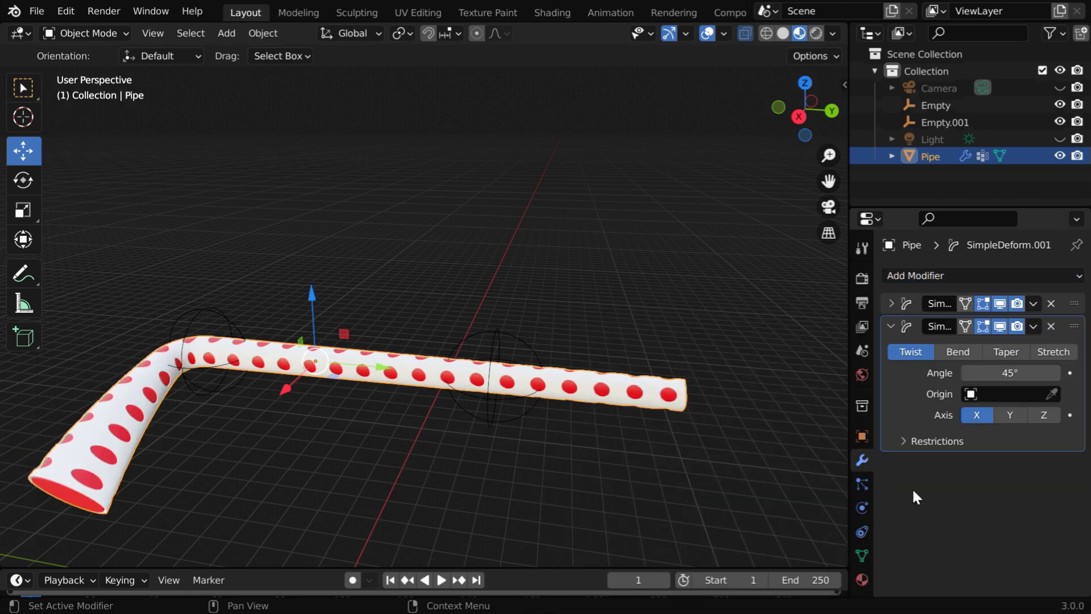
click(955, 352)
click(974, 394)
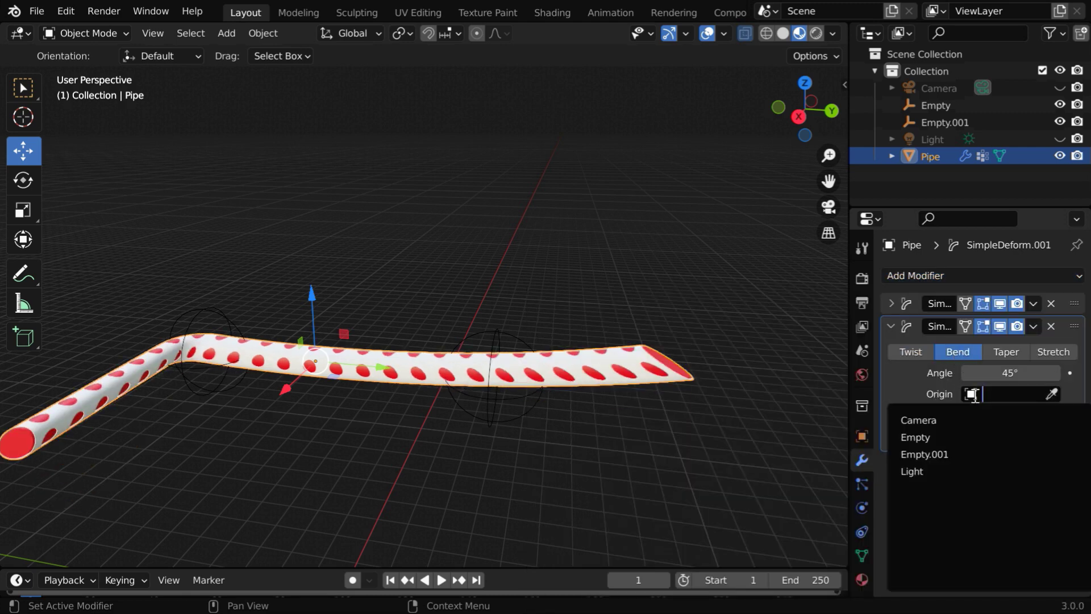
click(944, 454)
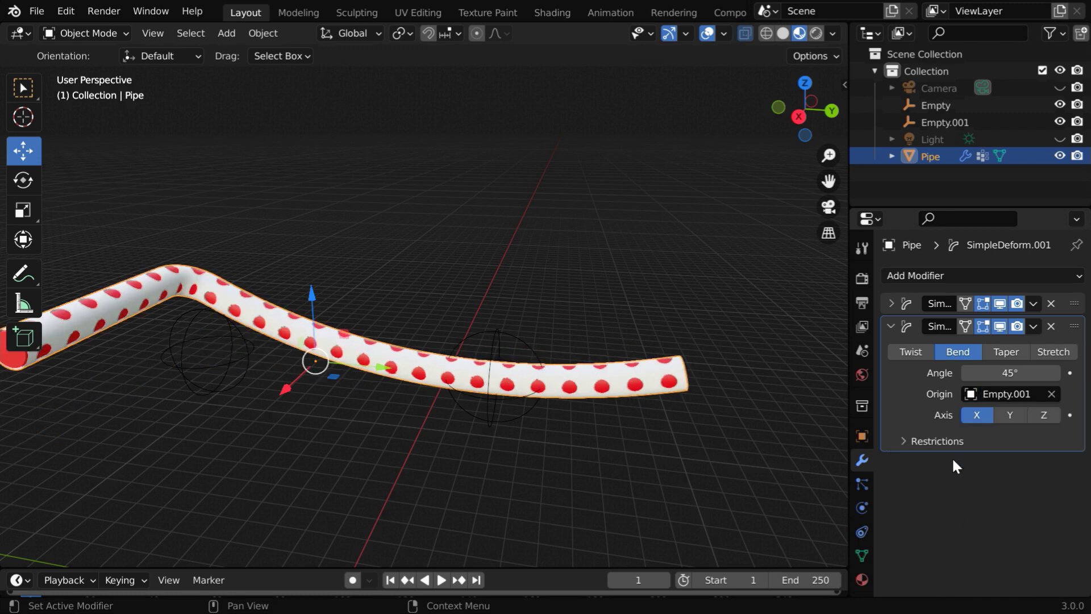
click(1007, 414)
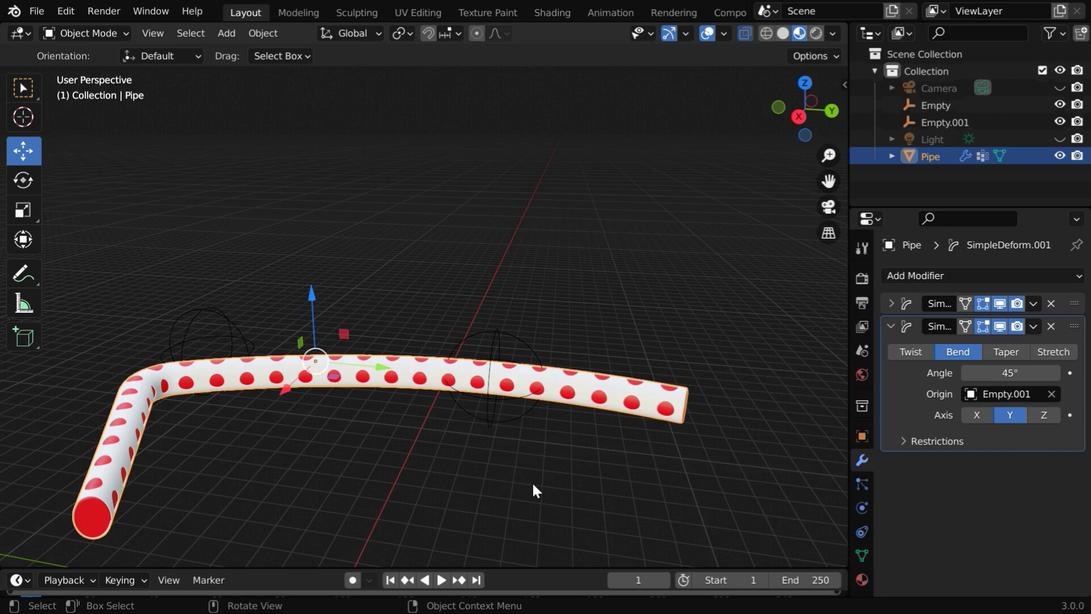
Restrict the second Simple Deform modifier to vertex group Group-2, with a lower limit of 0.34 and an upper limit of 0.56.
click(904, 441)
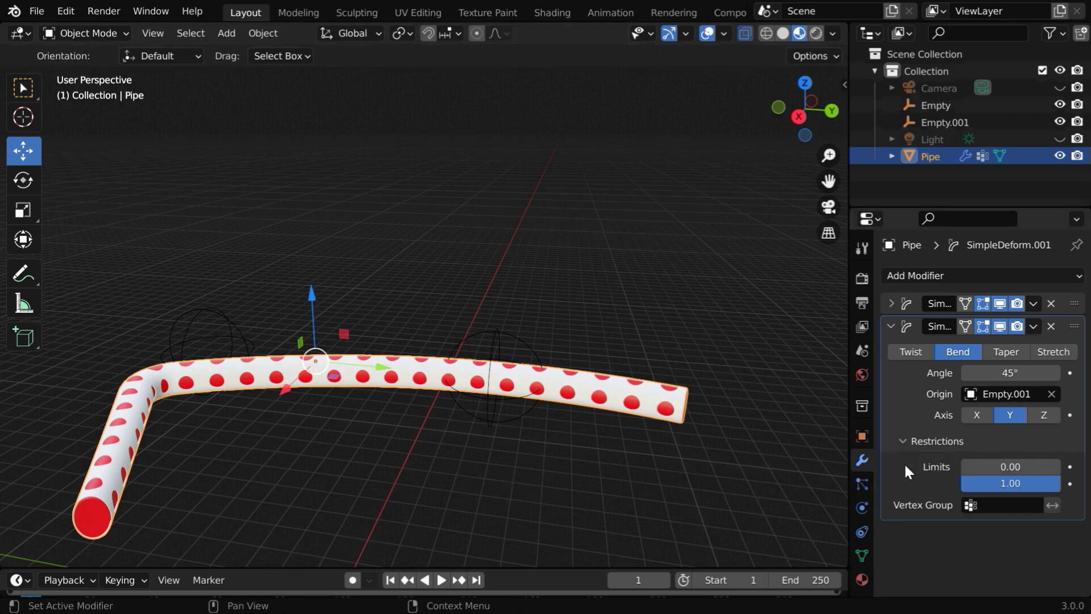
click(970, 505)
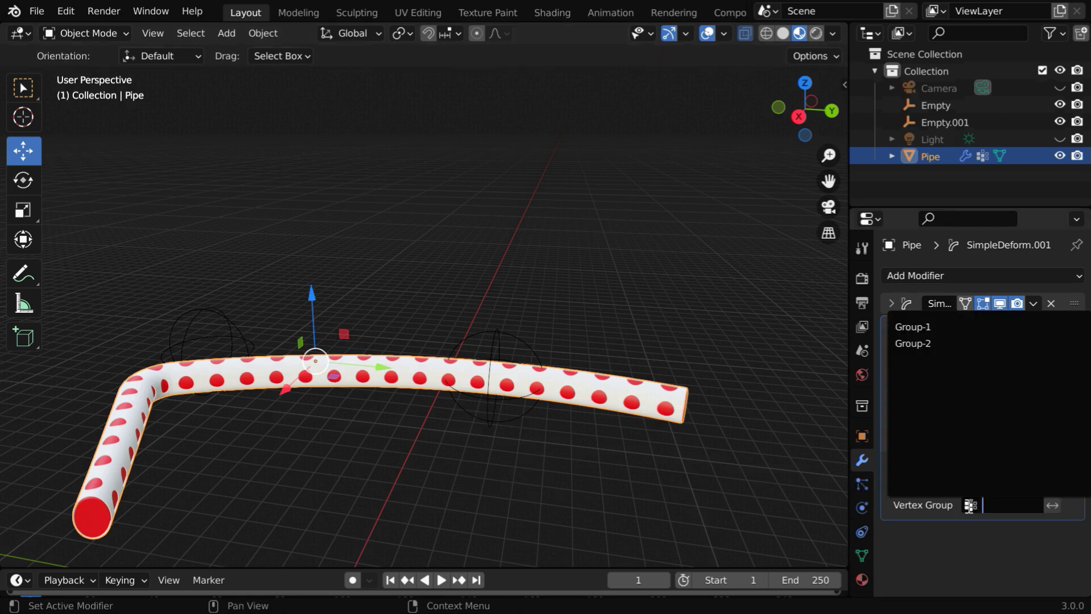
click(916, 345)
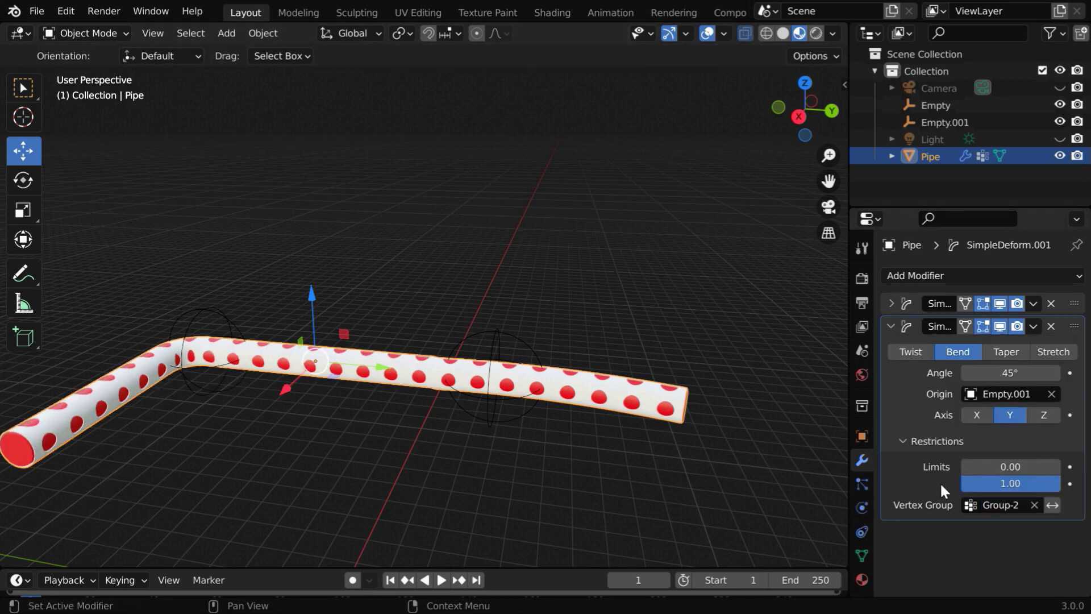
drag(963, 465, 994, 465)
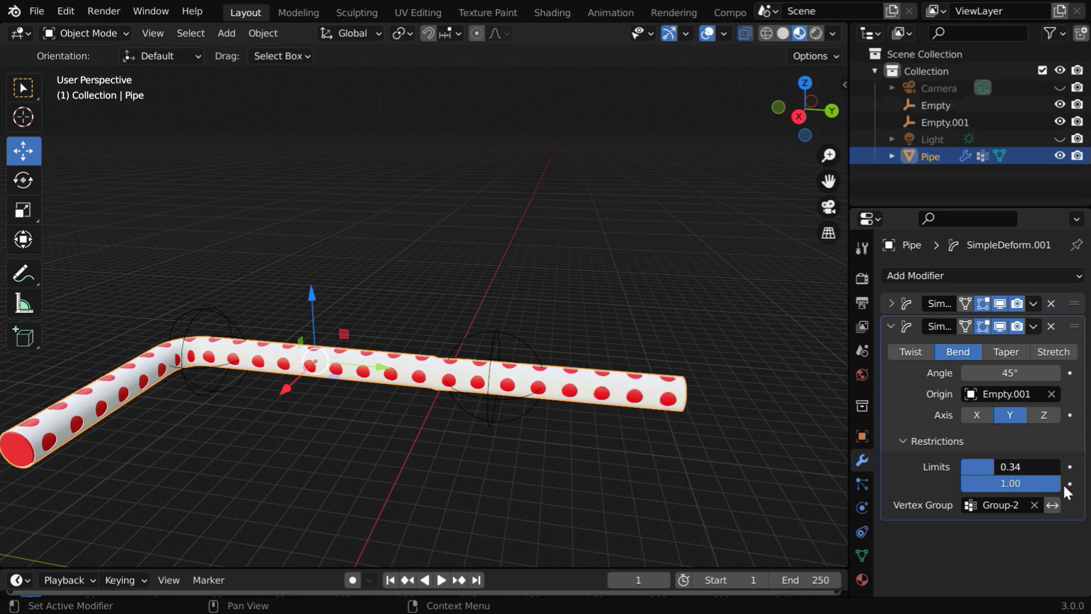
drag(1058, 483, 1016, 483)
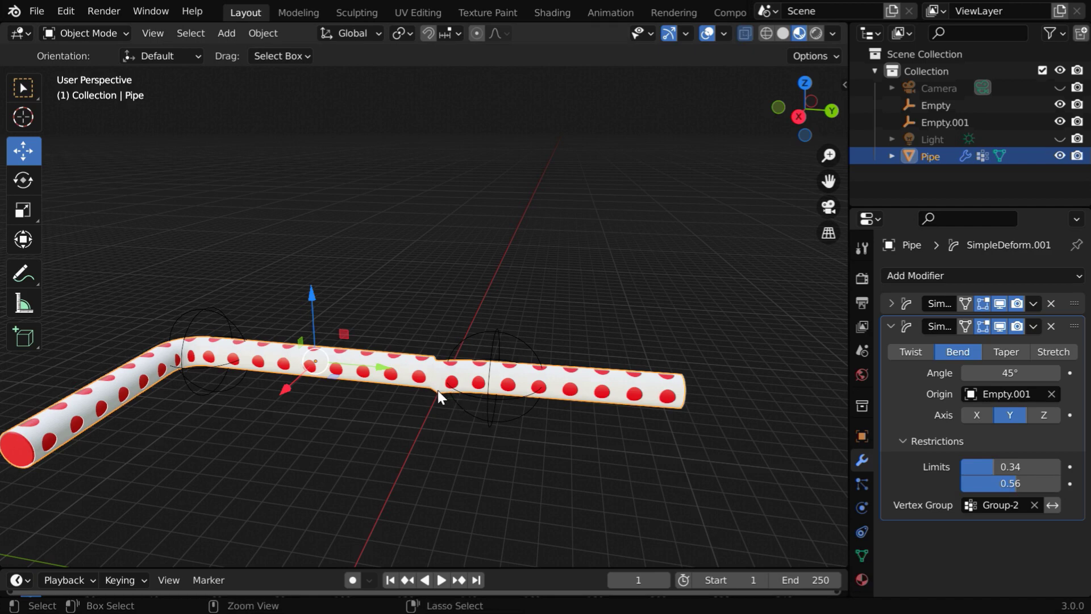
Move Empty.001 along the Y axis to about 2.64 m, onto the kink where the pipe's second bend starts.
scroll(438, 391, up, 4)
scroll(432, 330, up, 3)
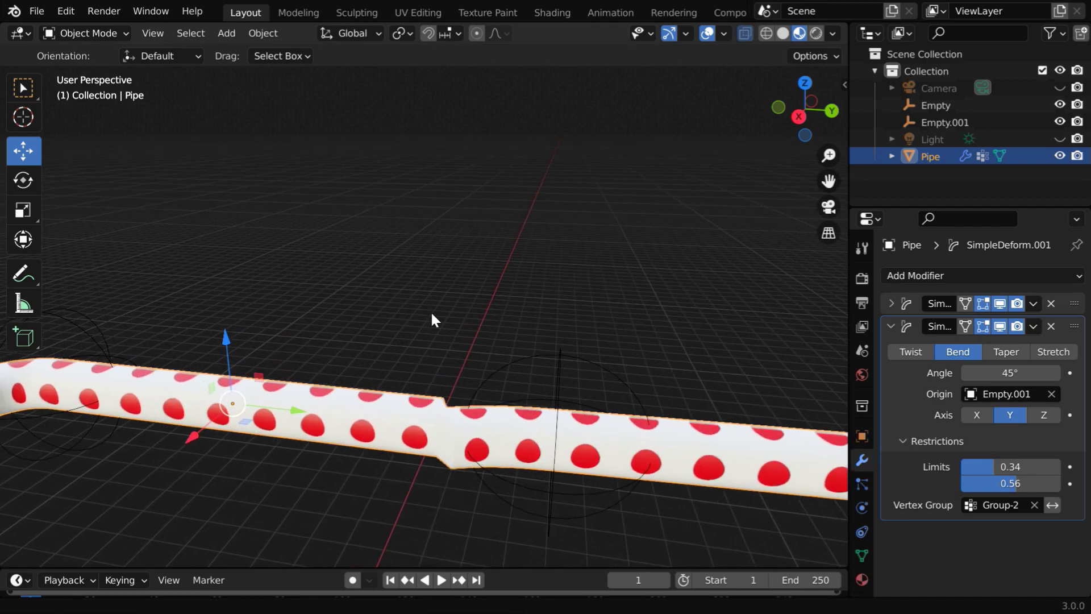
click(562, 408)
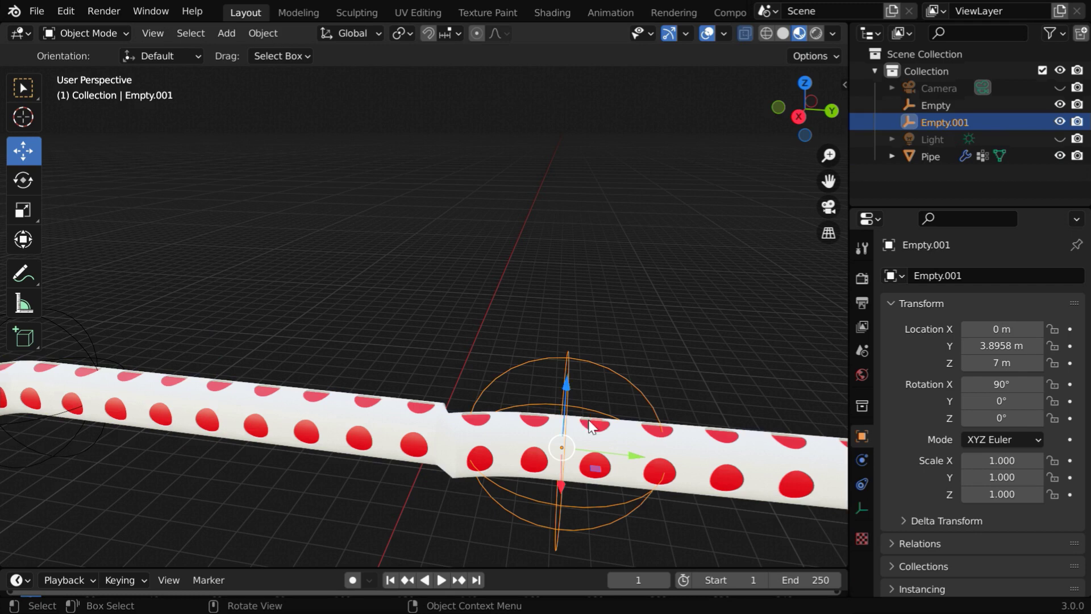
drag(641, 463, 516, 444)
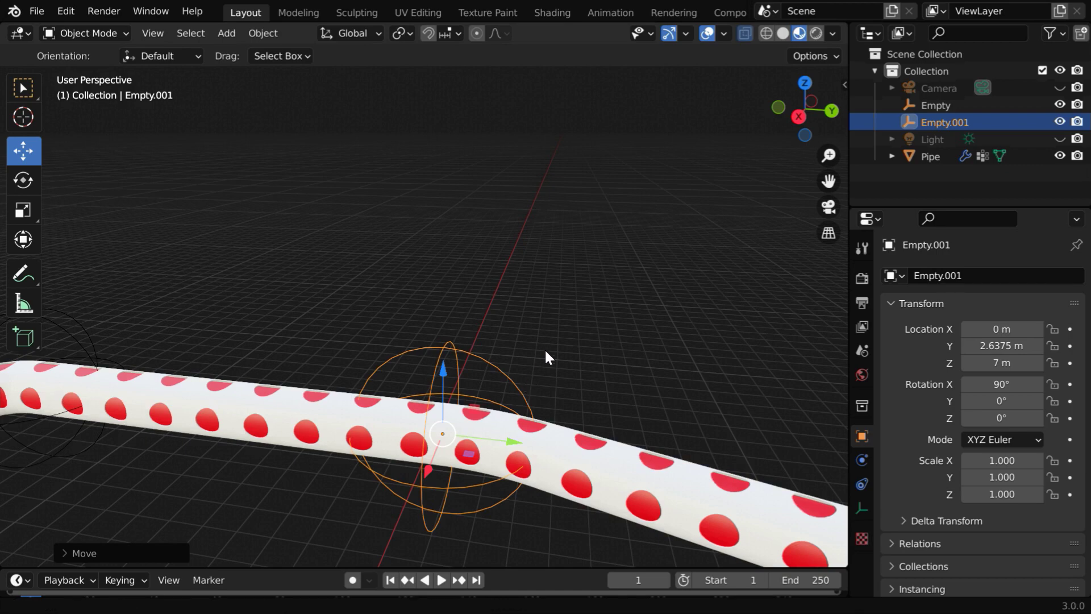
ctrl+middle_drag(544, 349, 581, 492)
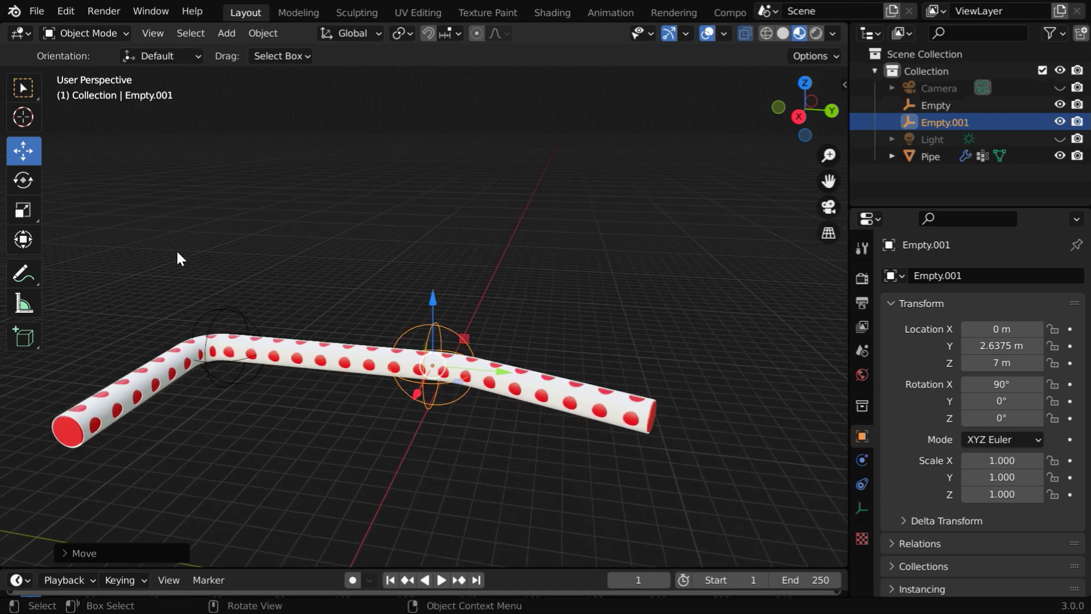
Set the pipe's second bend to an angle of 360° and its lower limit to 0.40.
key(w)
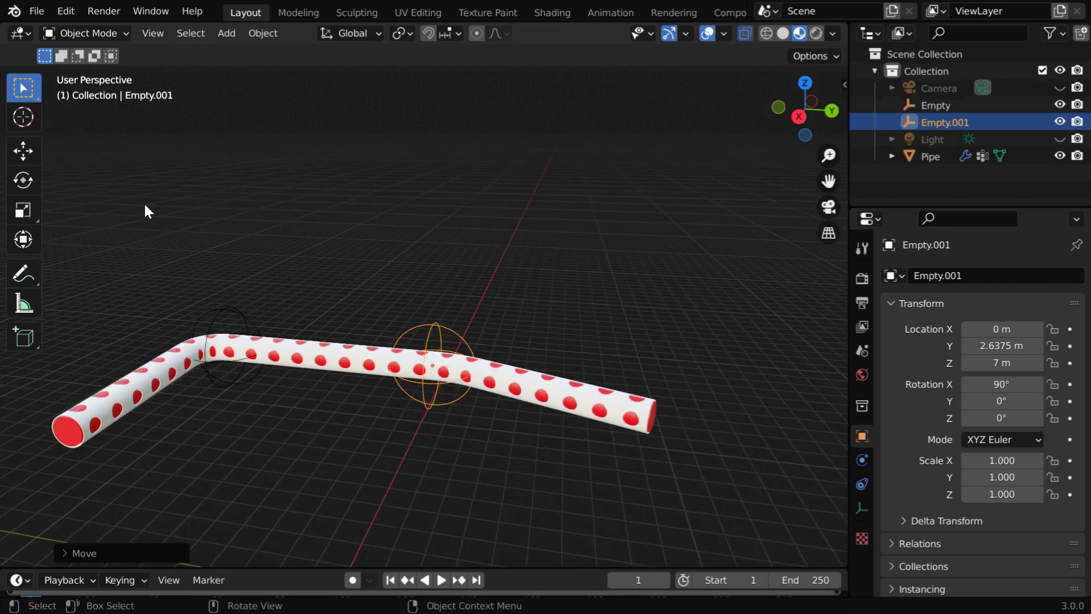
click(527, 380)
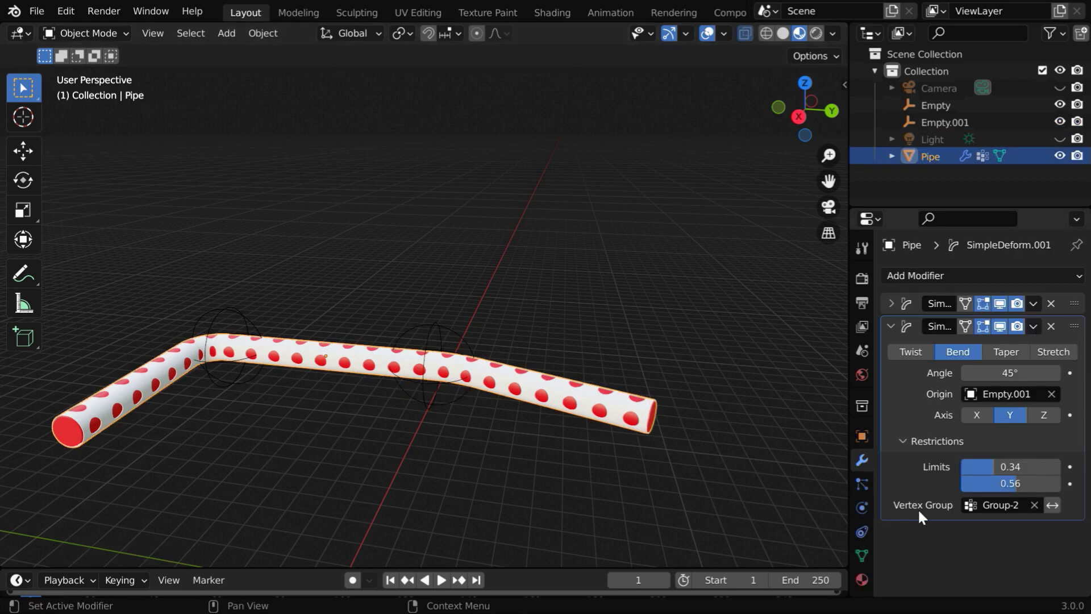
drag(993, 465, 998, 476)
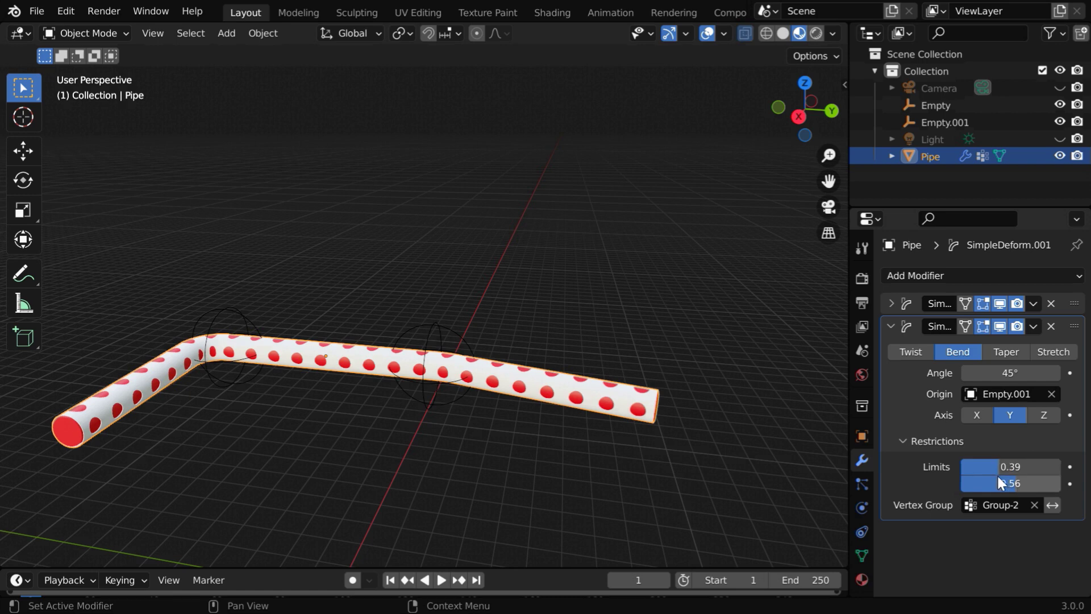
drag(1000, 372, 1090, 373)
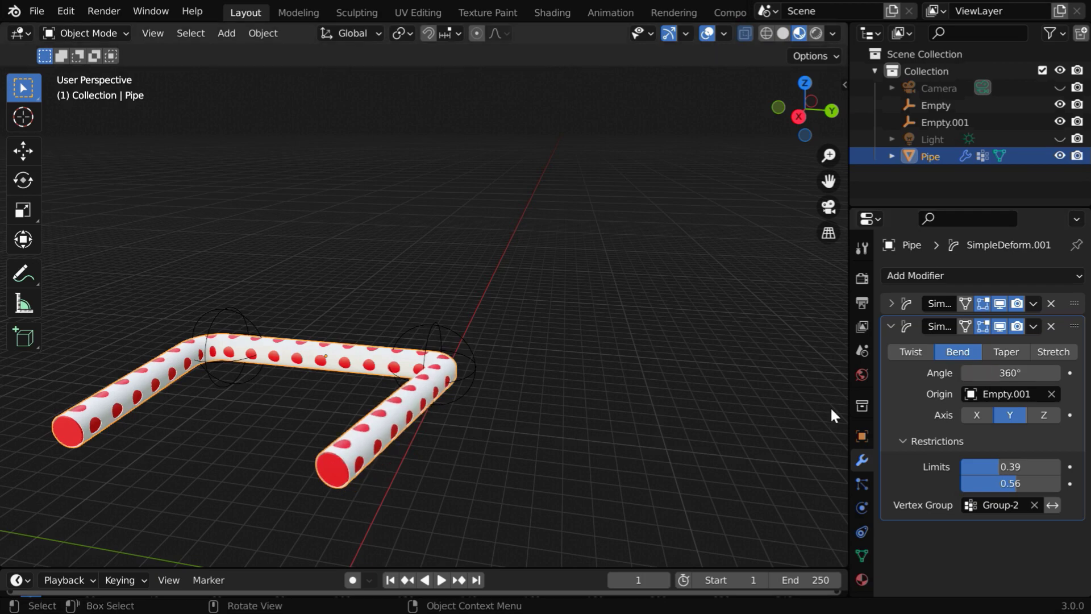
middle_drag(220, 477, 290, 481)
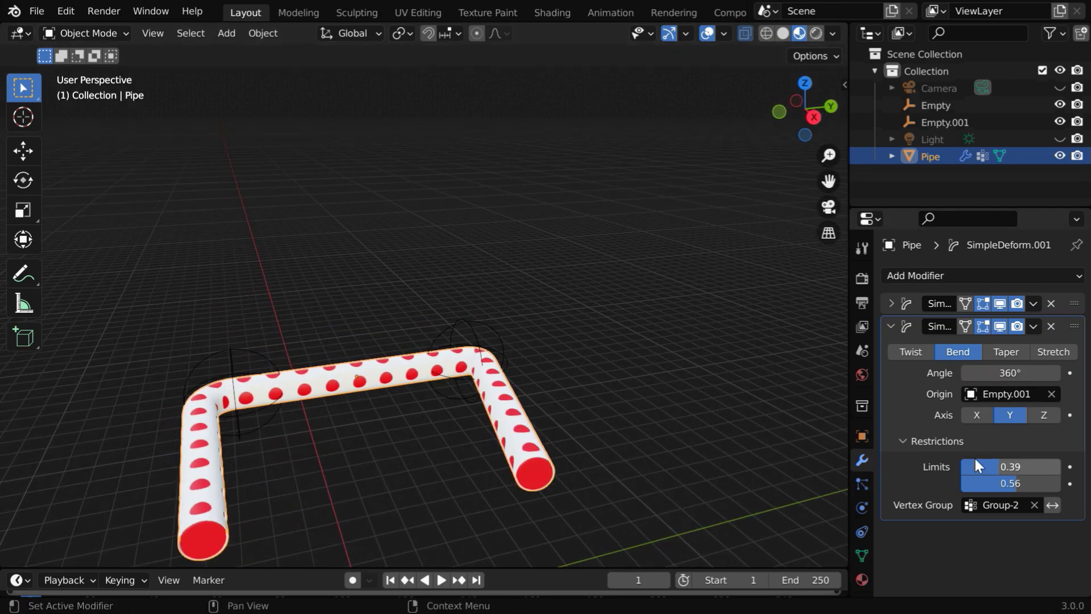
drag(1001, 466, 1004, 466)
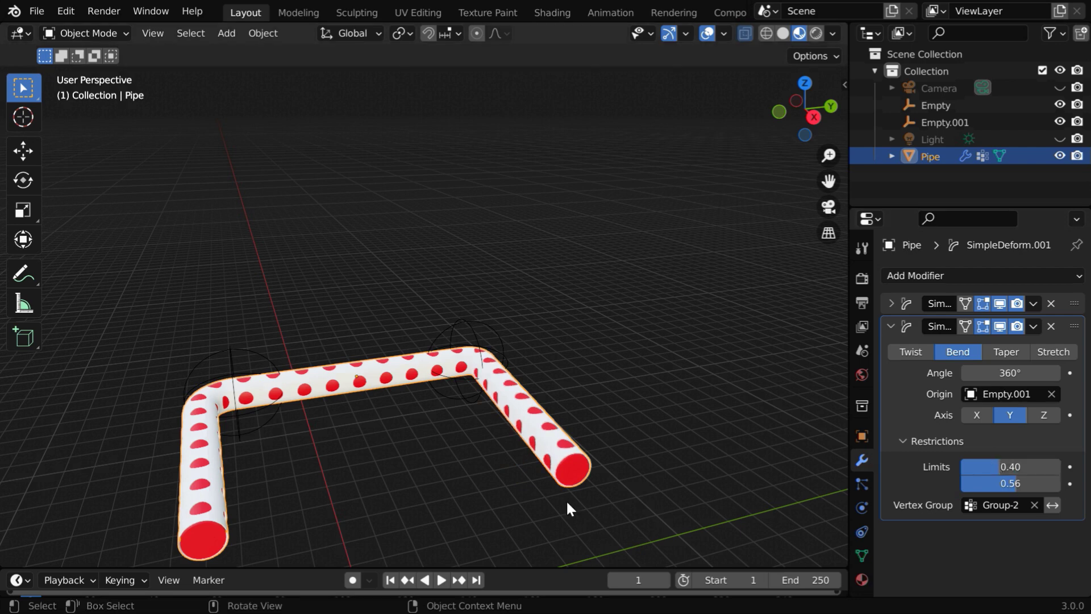
Change the axis of the pipe's second bend to X.
click(983, 416)
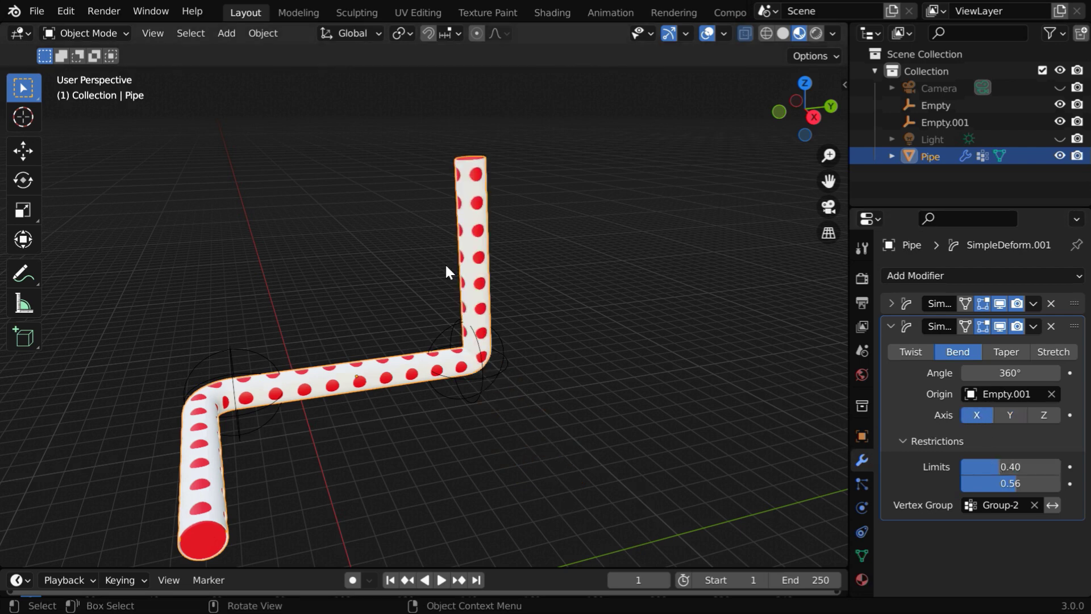
middle_drag(476, 472, 449, 458)
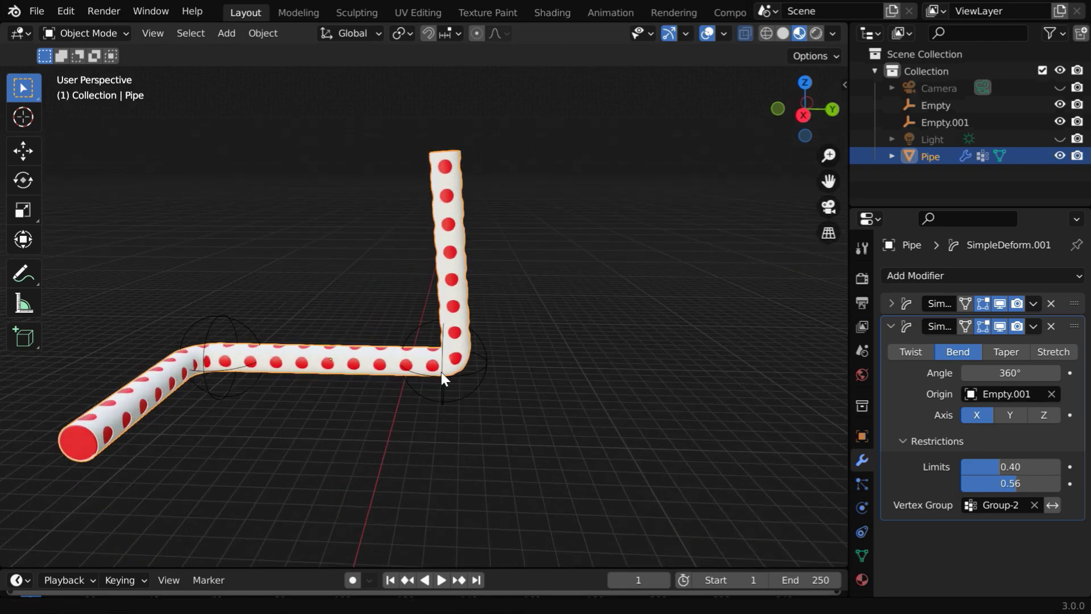
shift+middle_drag(441, 377, 586, 369)
middle_drag(543, 405, 511, 434)
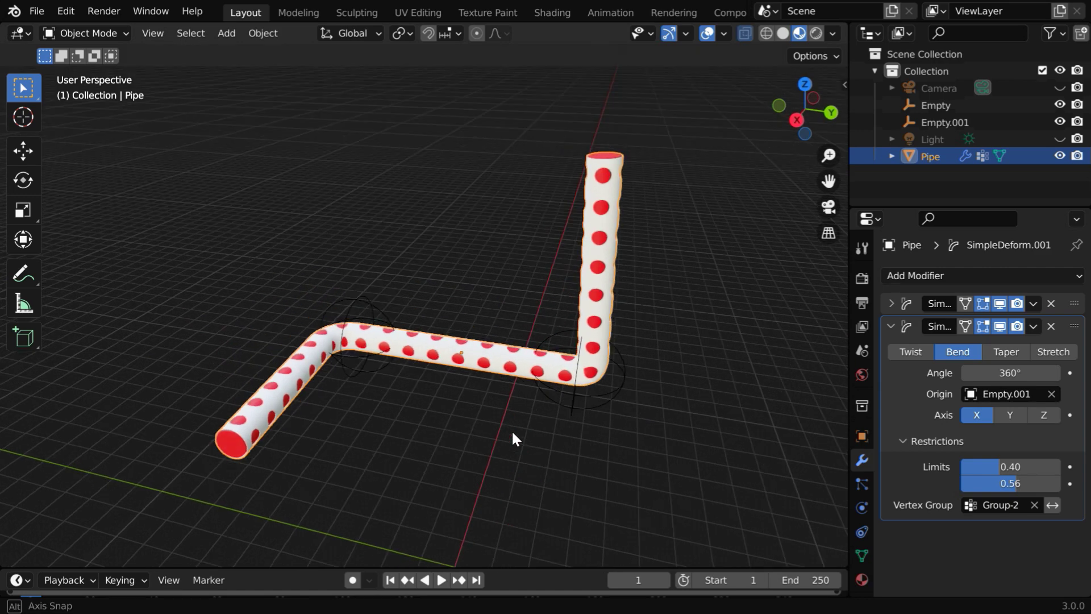
Expand the first Simple Deform modifier to review both bends' settings and examine the finished pipe from another angle.
click(891, 304)
scroll(1007, 453, down, 2)
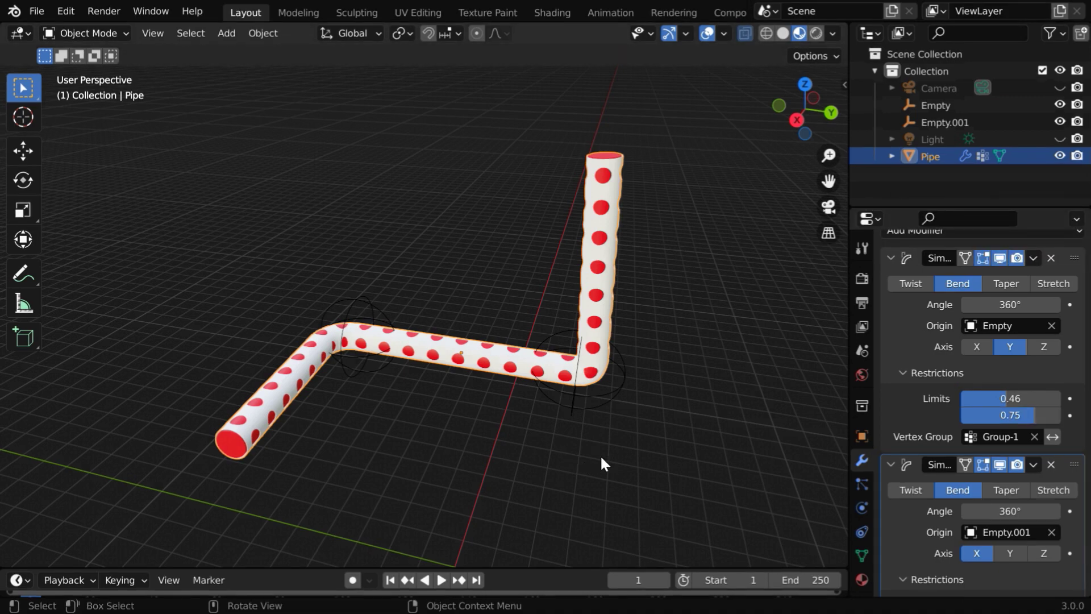
middle_drag(502, 456, 461, 459)
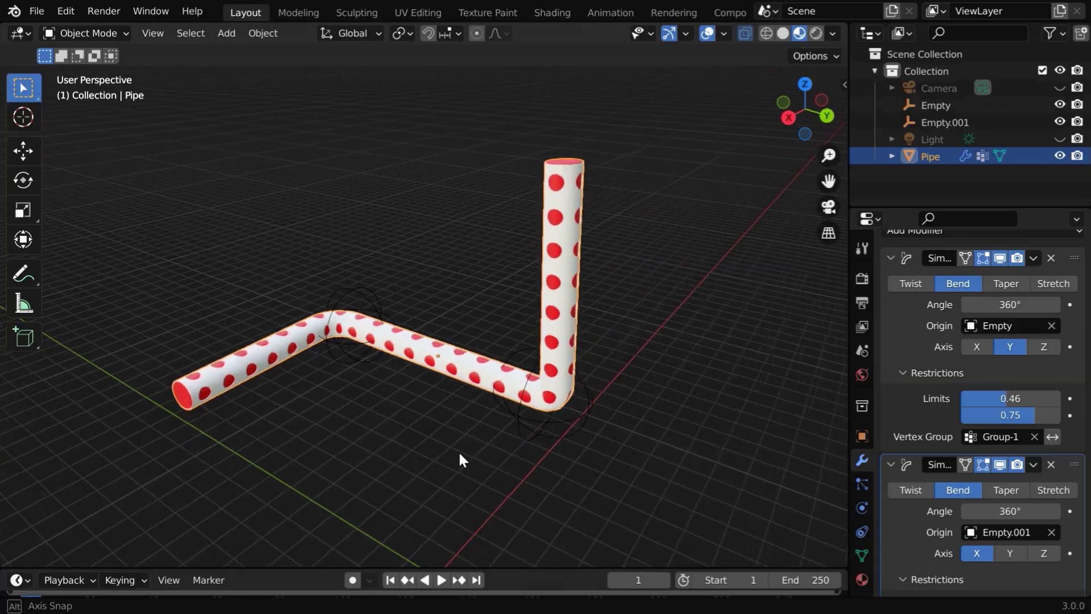